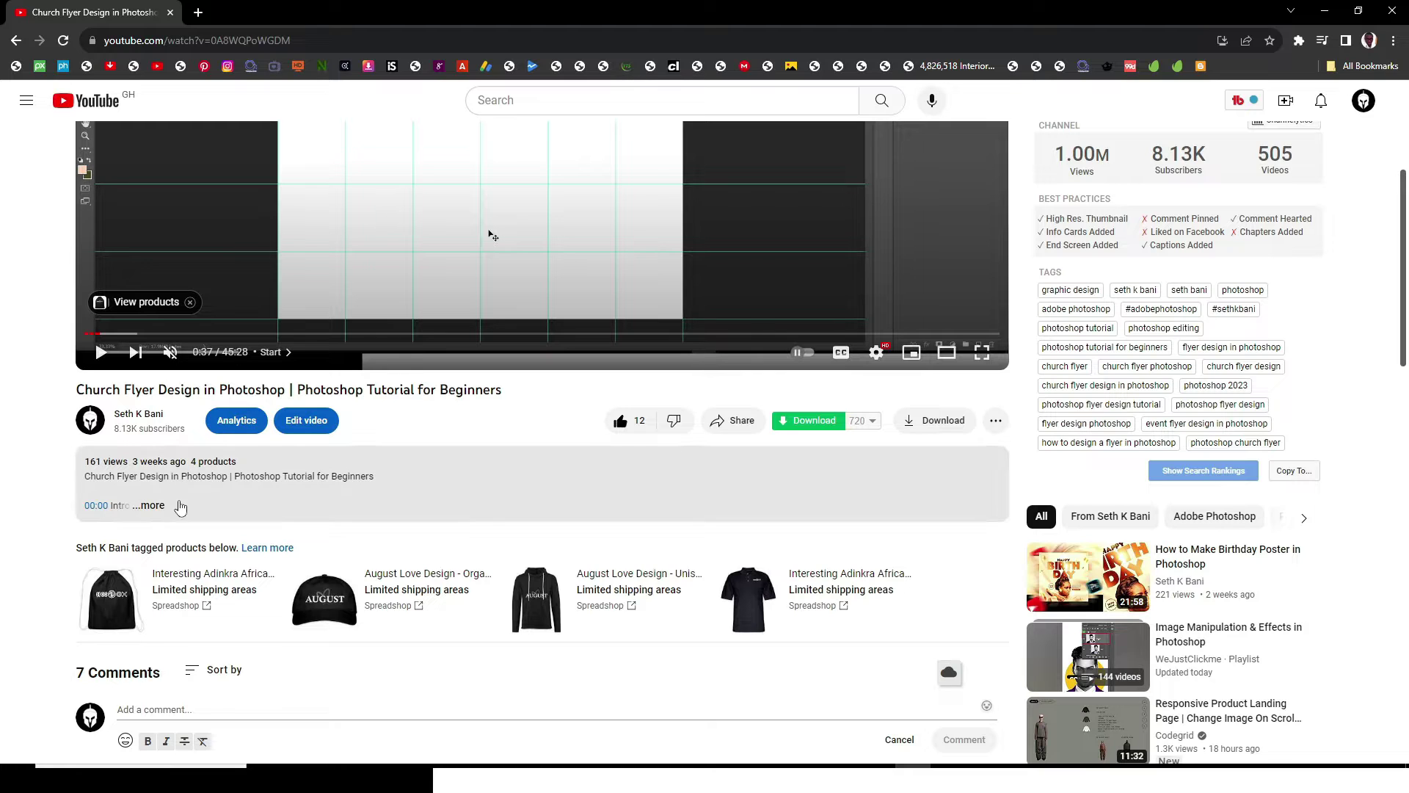
Open the selar.co link under GET ALL PSD TEMPLATES from the expanded video description
{"action": "left_click", "coordinate": [149, 505]}
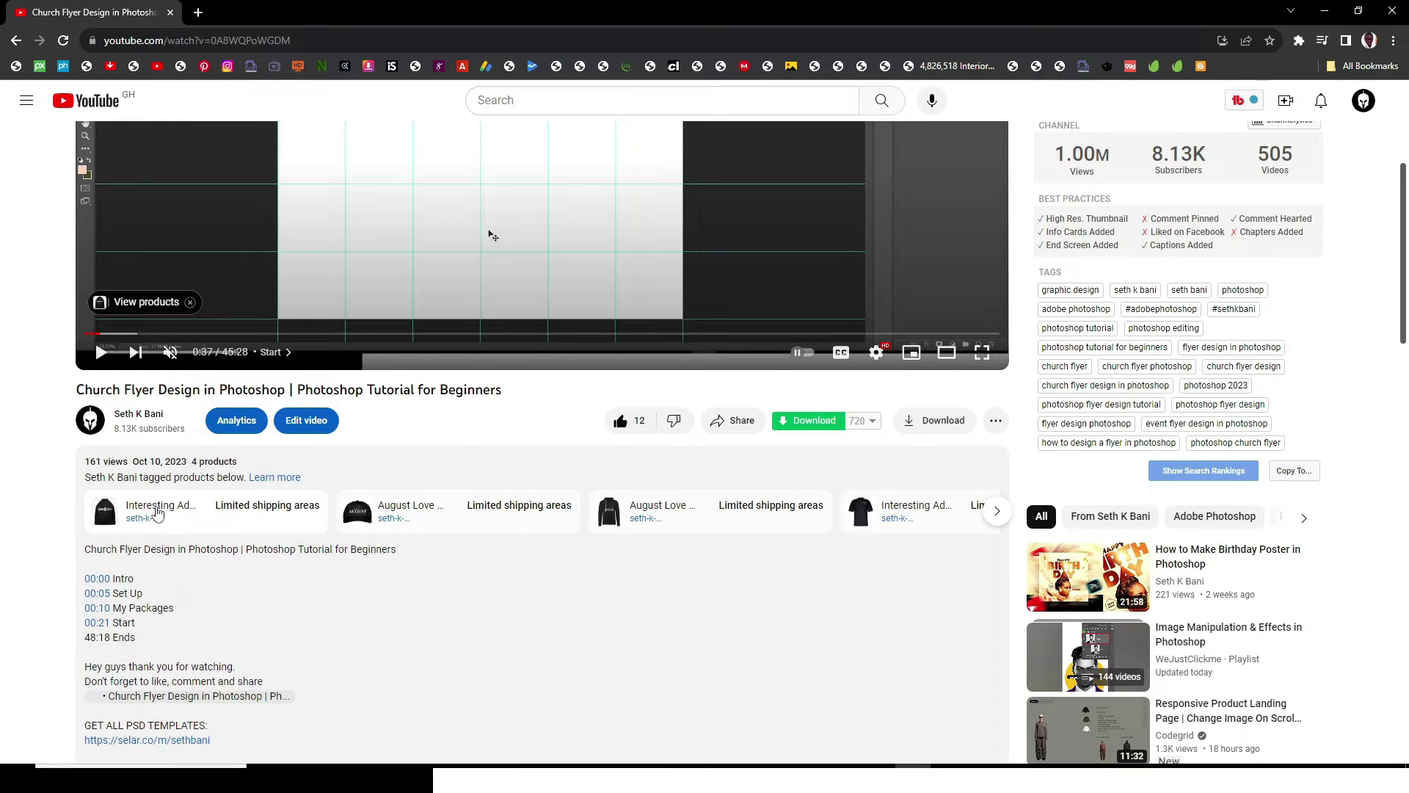
{"action": "scroll", "coordinate": [227, 570], "scroll_direction": "down", "scroll_amount": 3}
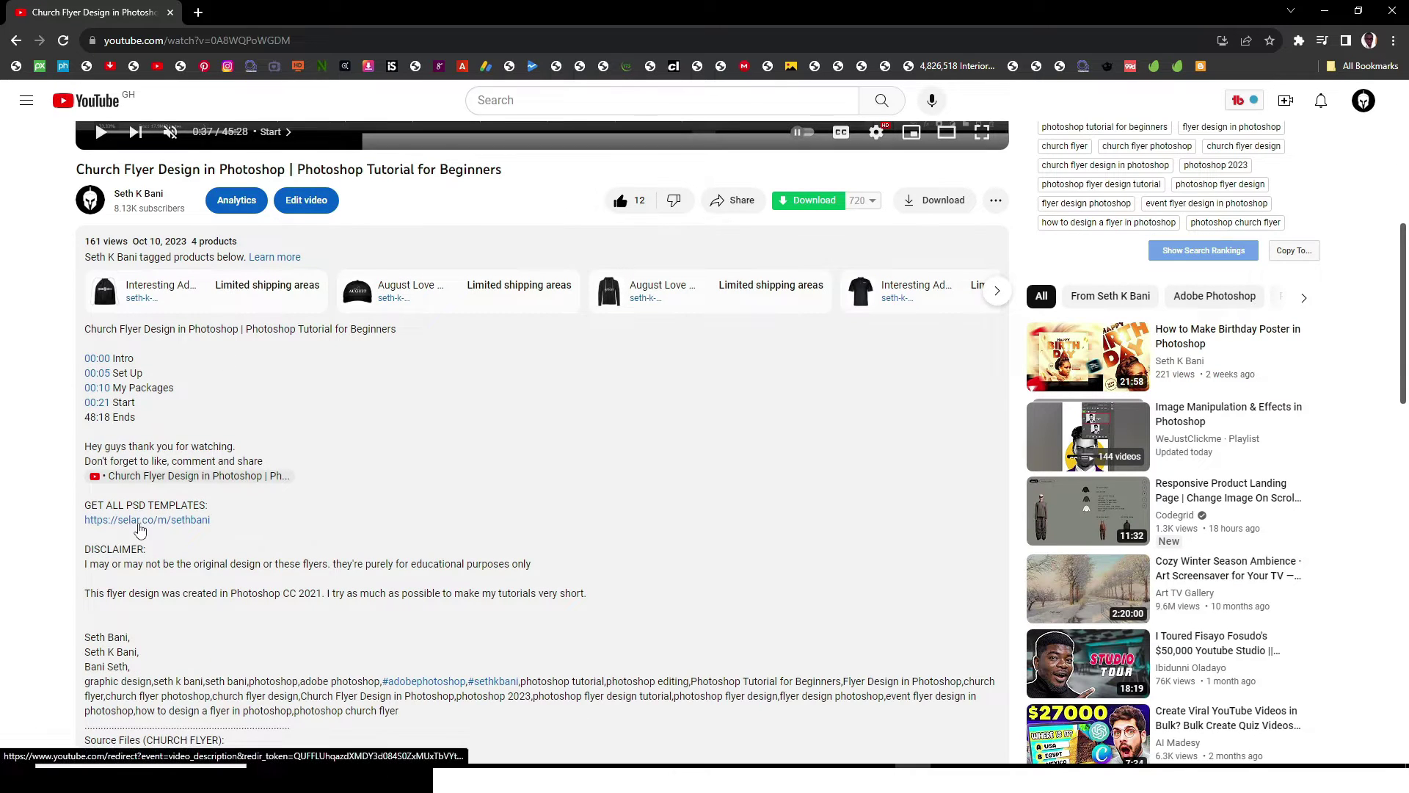
{"action": "left_click", "coordinate": [173, 520]}
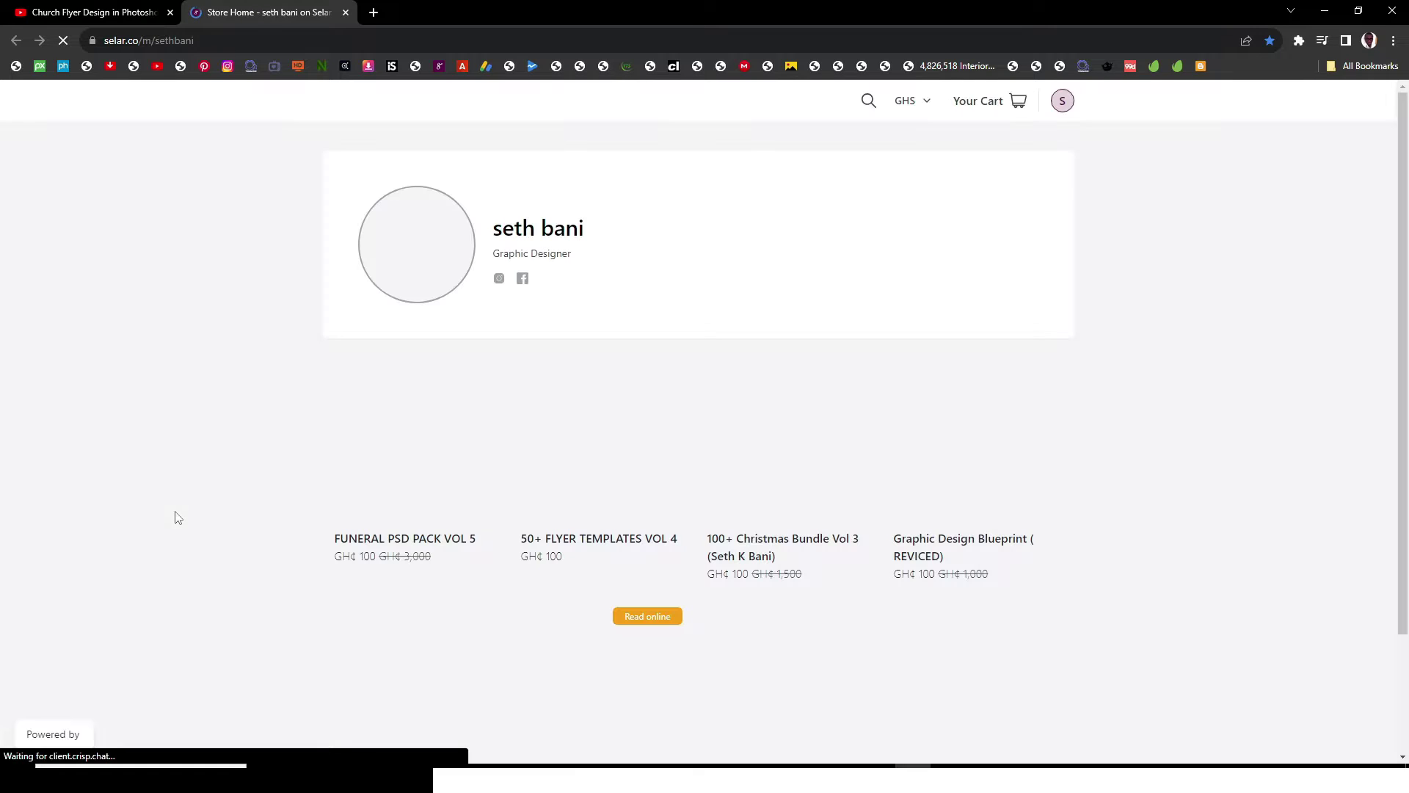
Scroll through the Selar store's PSD template packs, each priced GH¢ 100
{"action": "scroll", "coordinate": [347, 419], "scroll_direction": "down", "scroll_amount": 2}
{"action": "scroll", "coordinate": [359, 398], "scroll_direction": "up", "scroll_amount": 1}
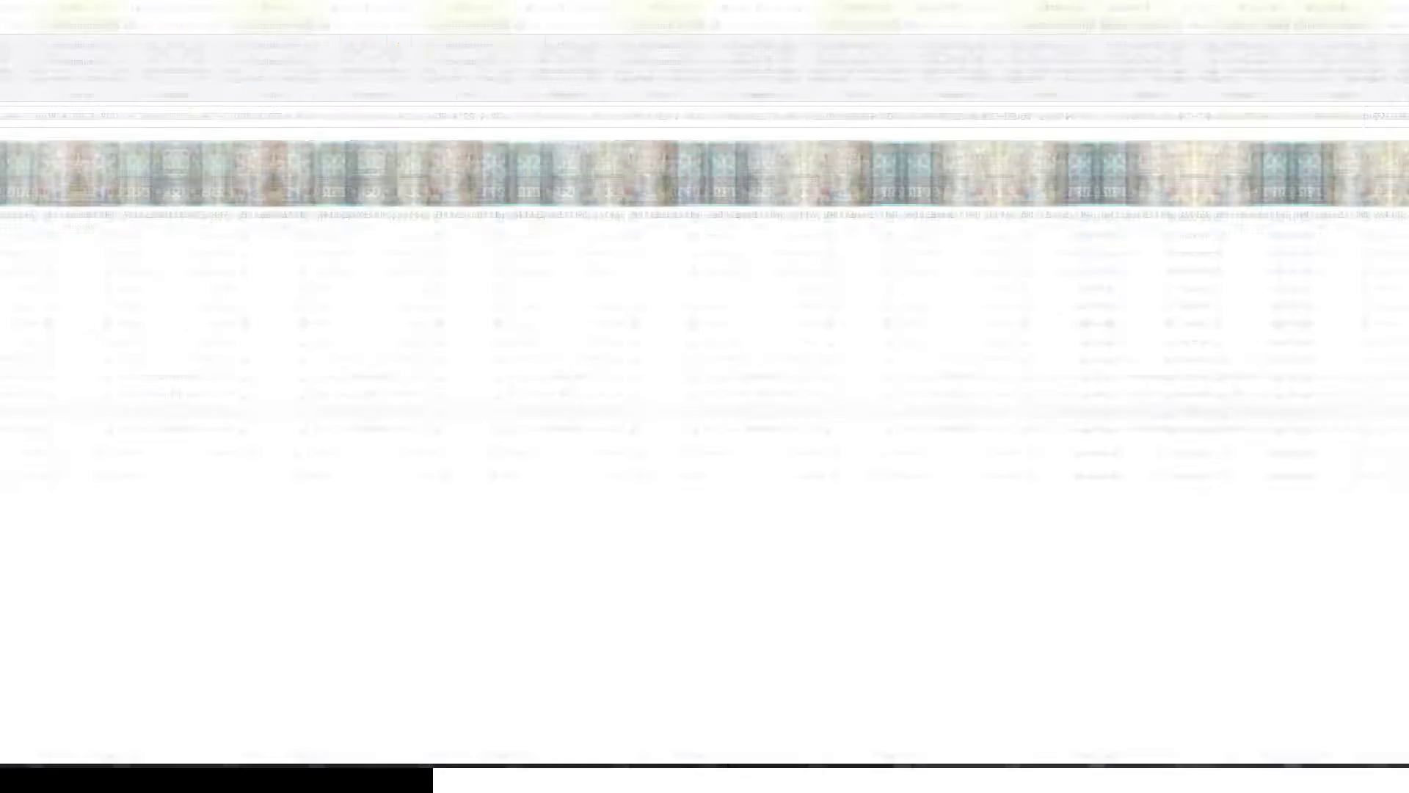
Select the 9 preview in PSD PART 3 and open the 9 PSD church flyer
{"action": "left_click", "coordinate": [185, 179]}
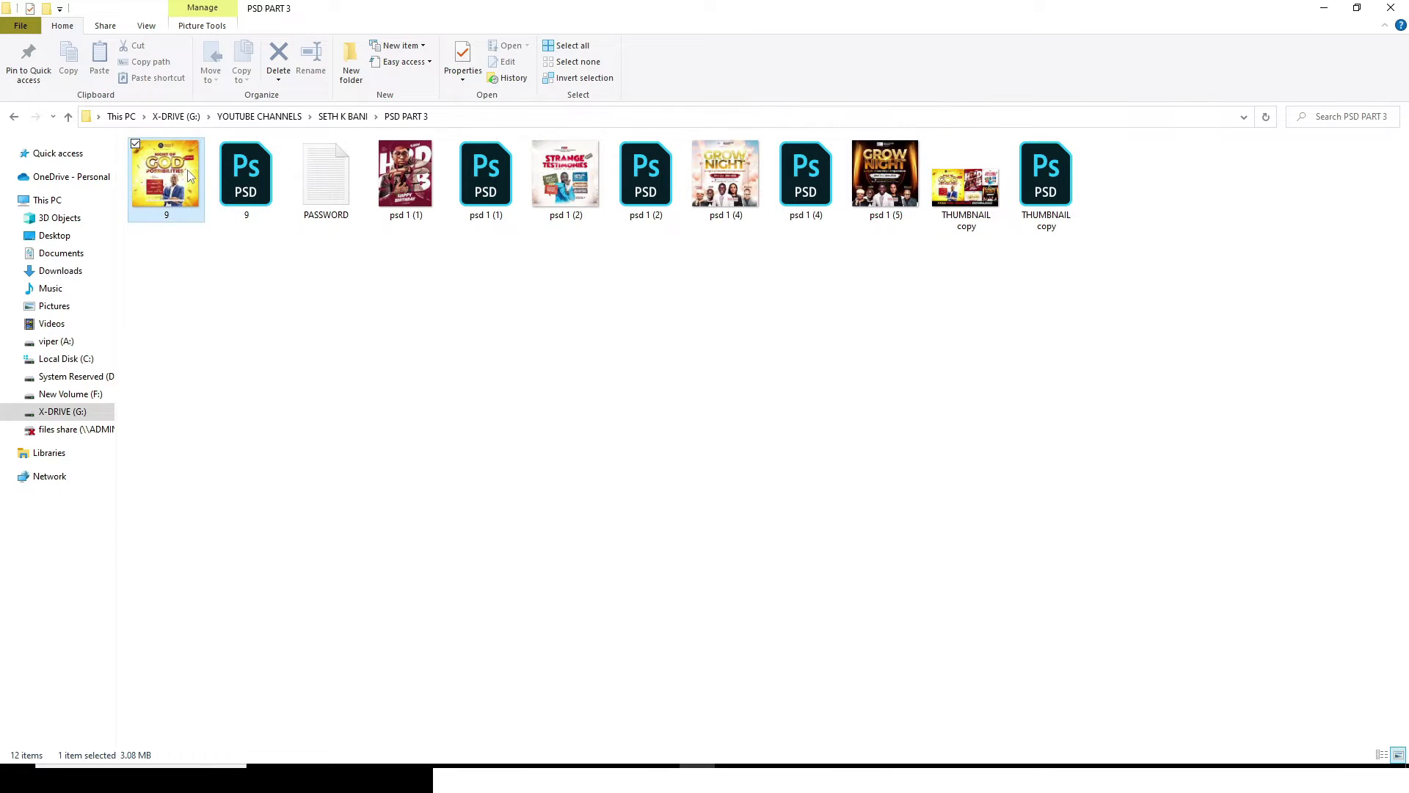
{"action": "left_click", "coordinate": [242, 180]}
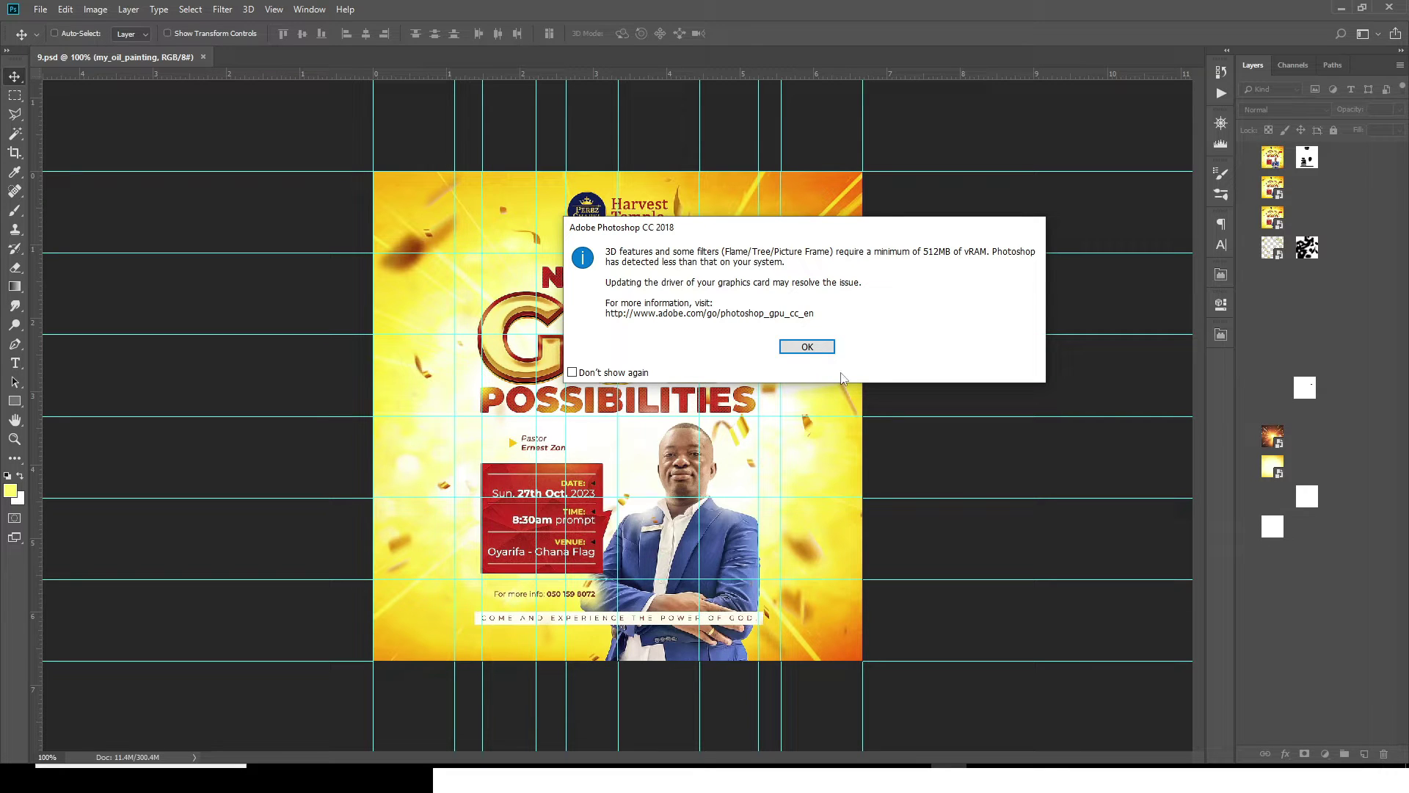
Dismiss the vRAM warning and hide my_oil_painting, Layer 1 copy, Layer 1, confetti and the groups below
{"action": "left_click", "coordinate": [807, 347]}
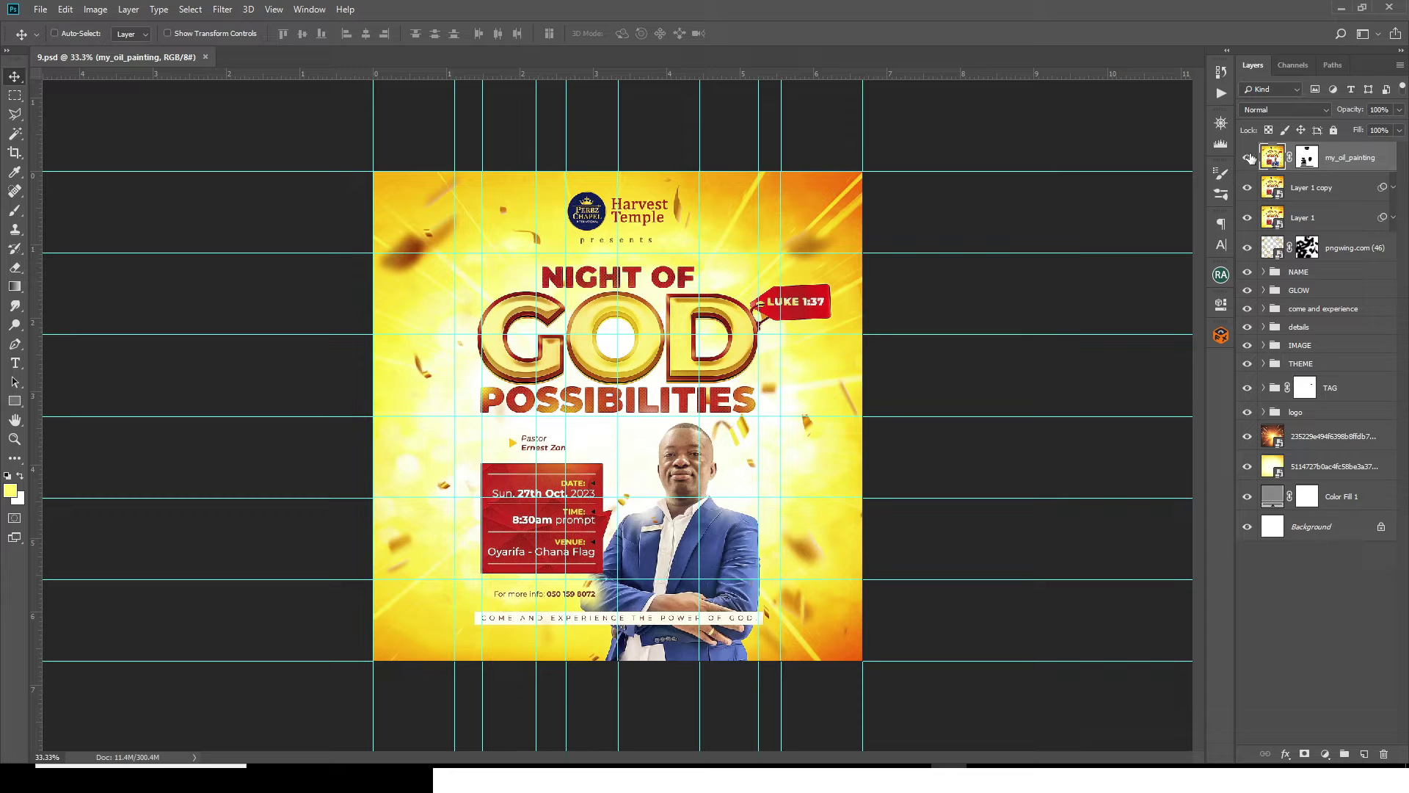
{"action": "left_click", "coordinate": [1248, 158]}
{"action": "left_click", "coordinate": [1248, 188]}
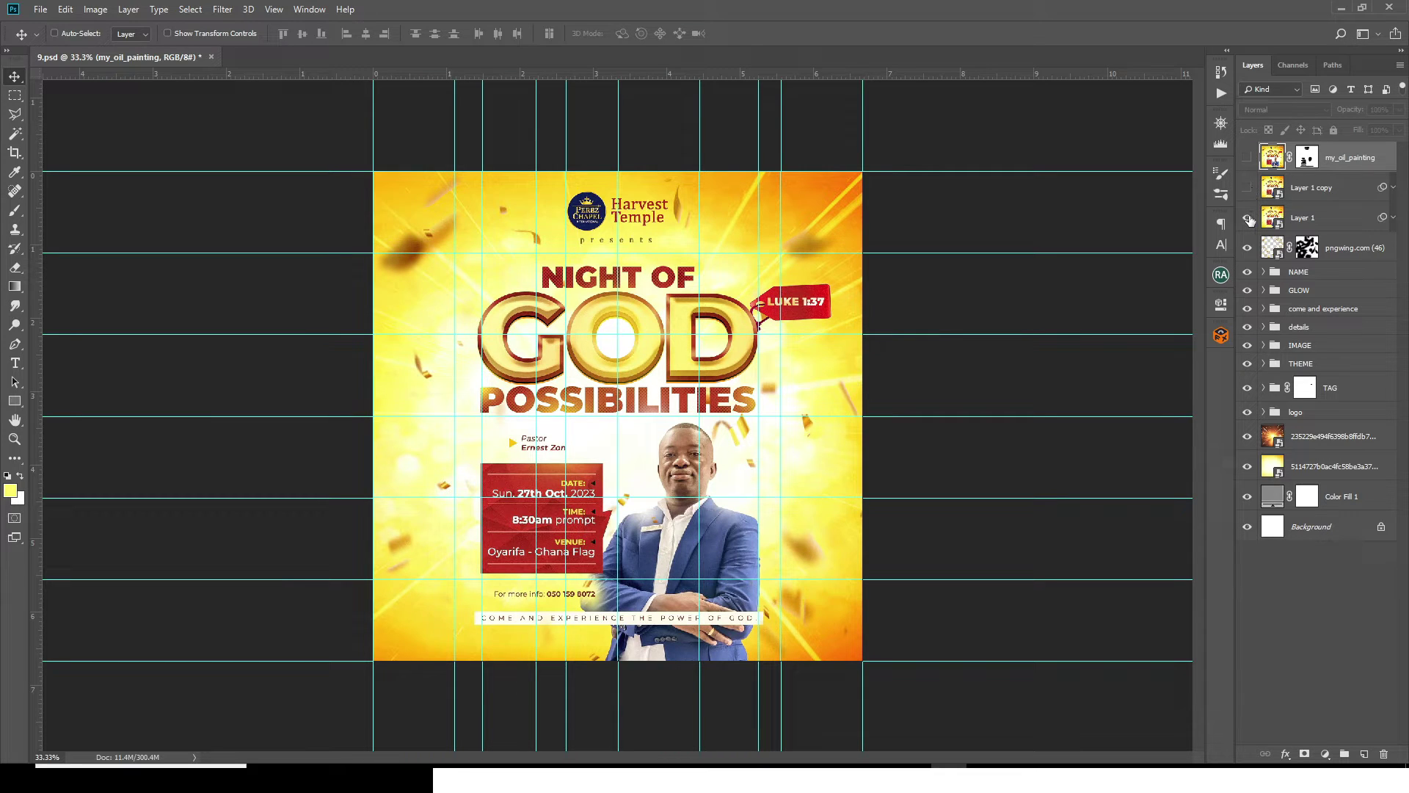
{"action": "left_click", "coordinate": [1248, 218]}
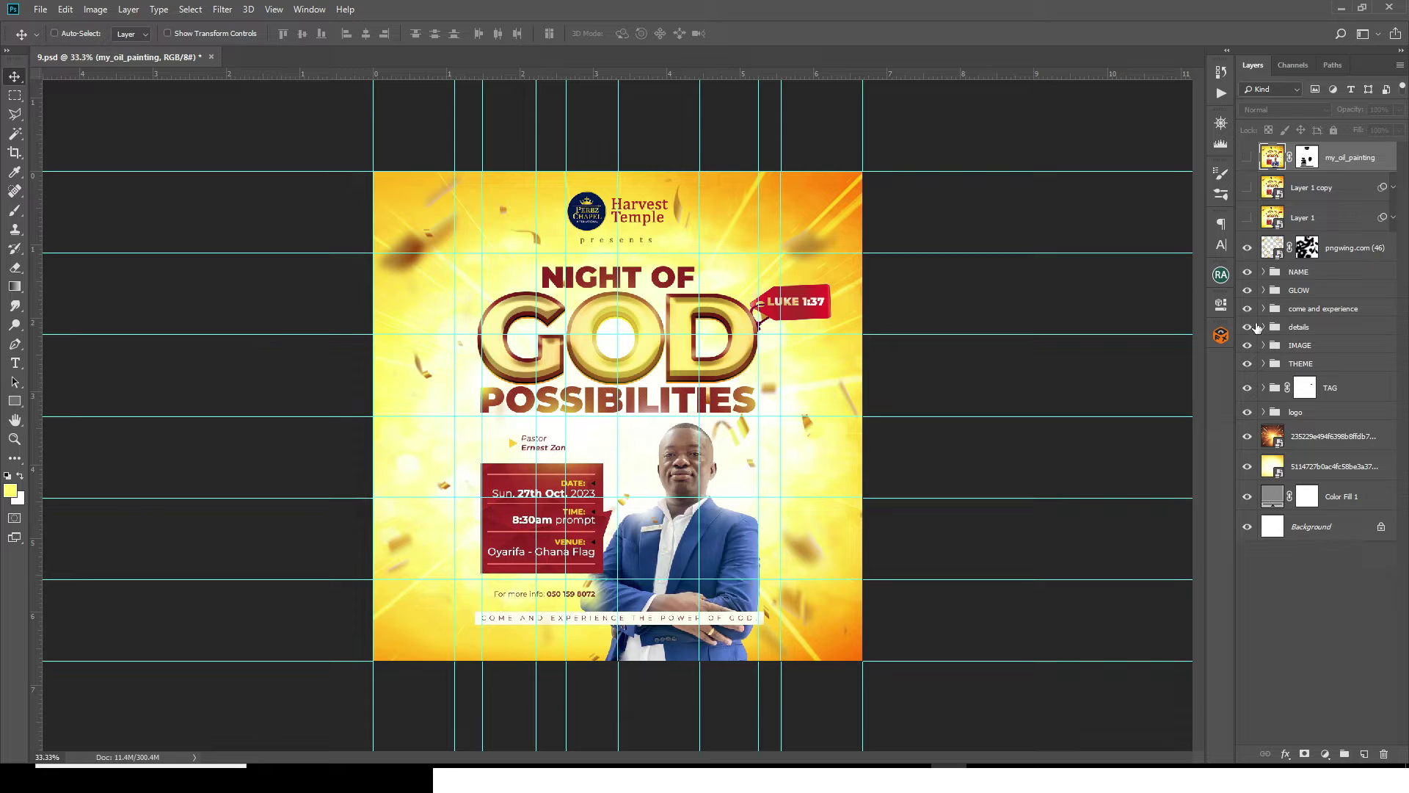
{"action": "left_click", "coordinate": [1247, 249]}
{"action": "left_click_drag", "start_coordinate": [1248, 257], "coordinate": [1251, 477]}
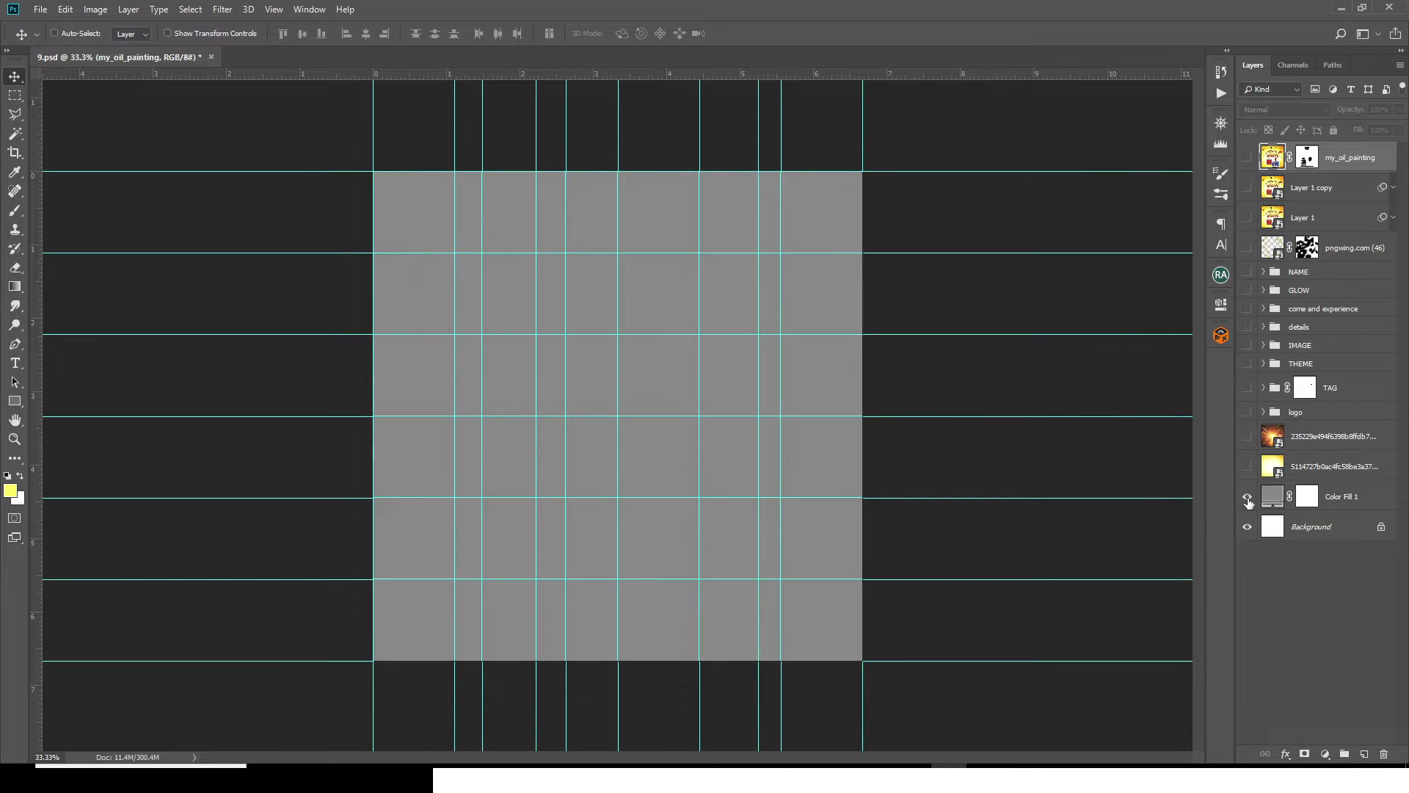
Turn the yellow bokeh background and light rays layers back on above Color Fill 1
{"action": "left_click", "coordinate": [1248, 499]}
{"action": "left_click", "coordinate": [1248, 497]}
{"action": "left_click", "coordinate": [1274, 502]}
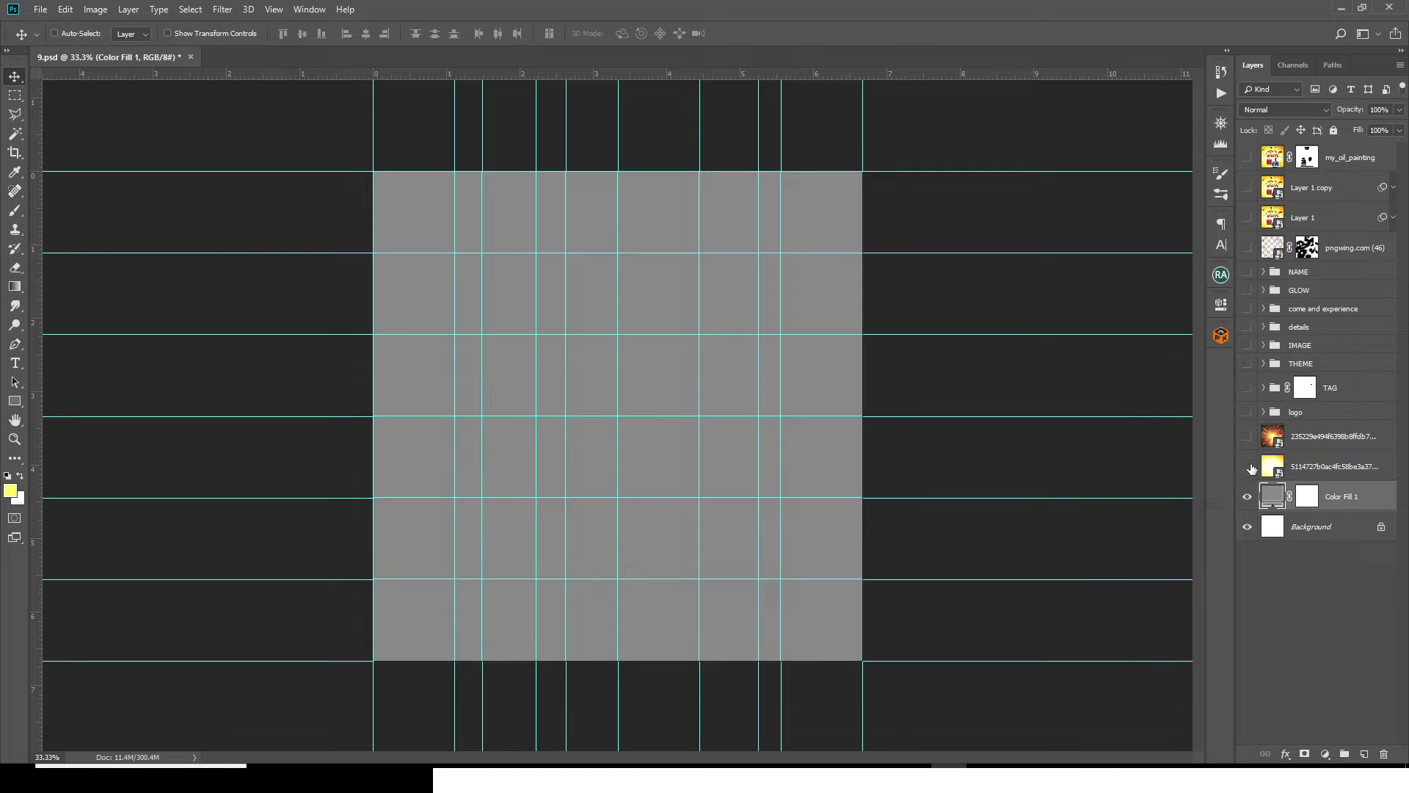
{"action": "left_click", "coordinate": [1248, 467]}
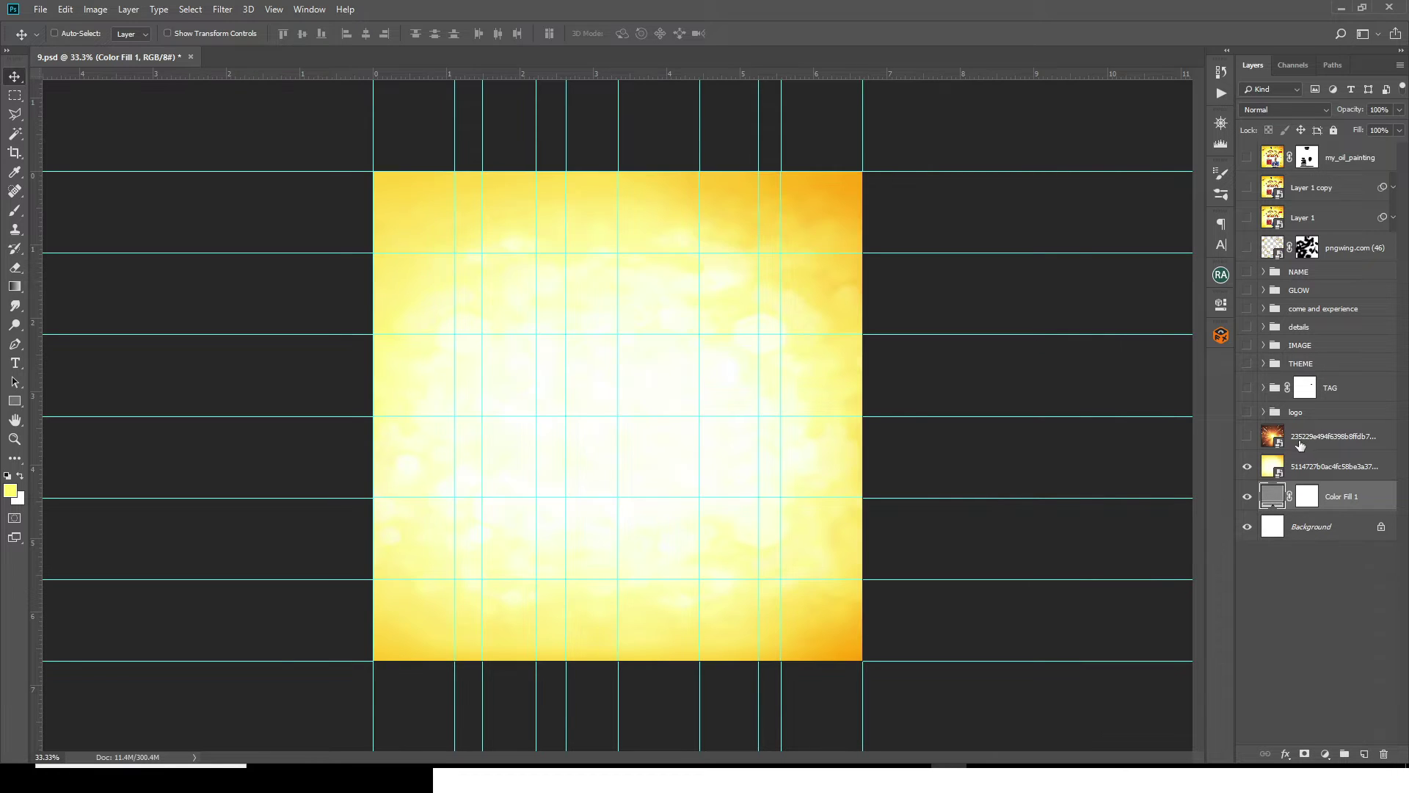
{"action": "left_click", "coordinate": [1248, 438]}
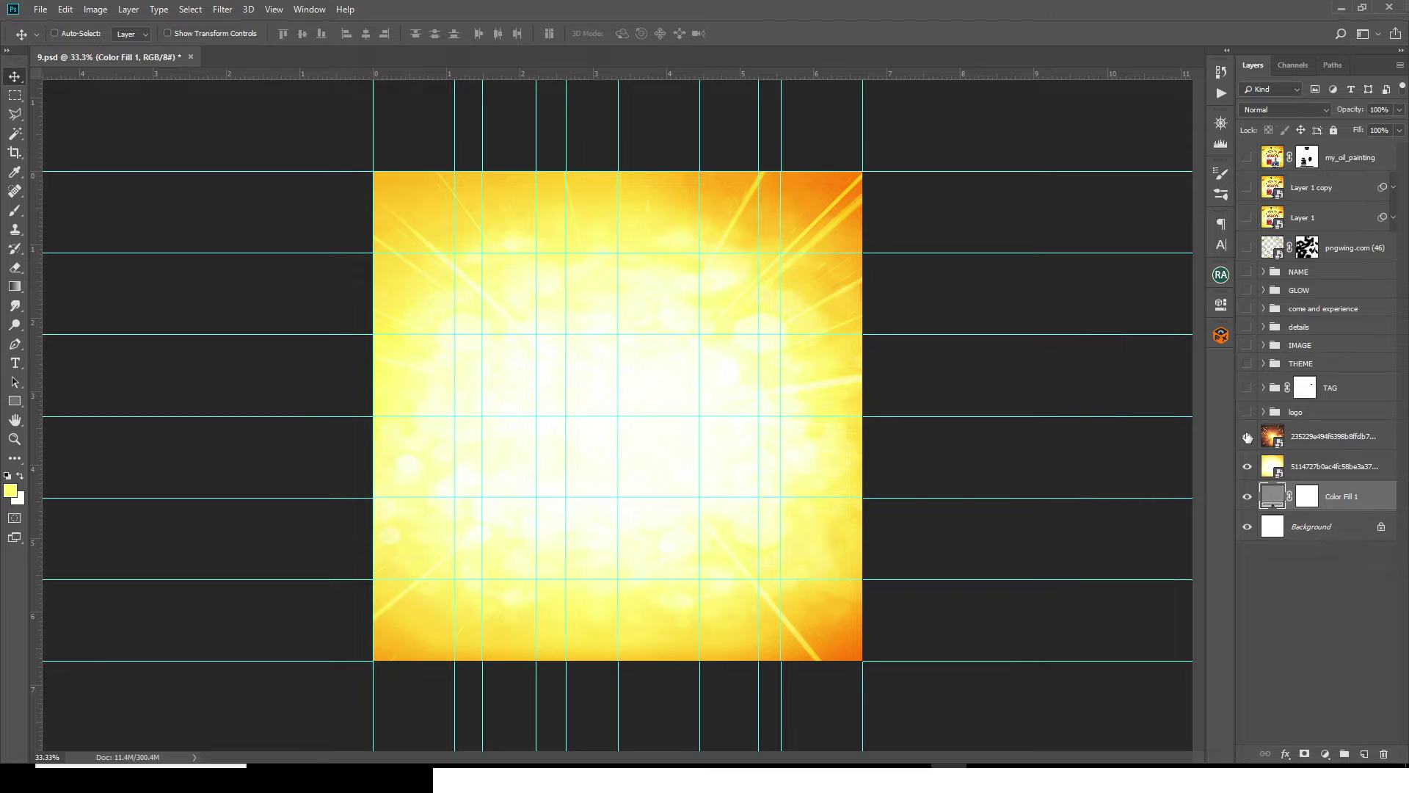
{"action": "left_click", "coordinate": [1317, 438]}
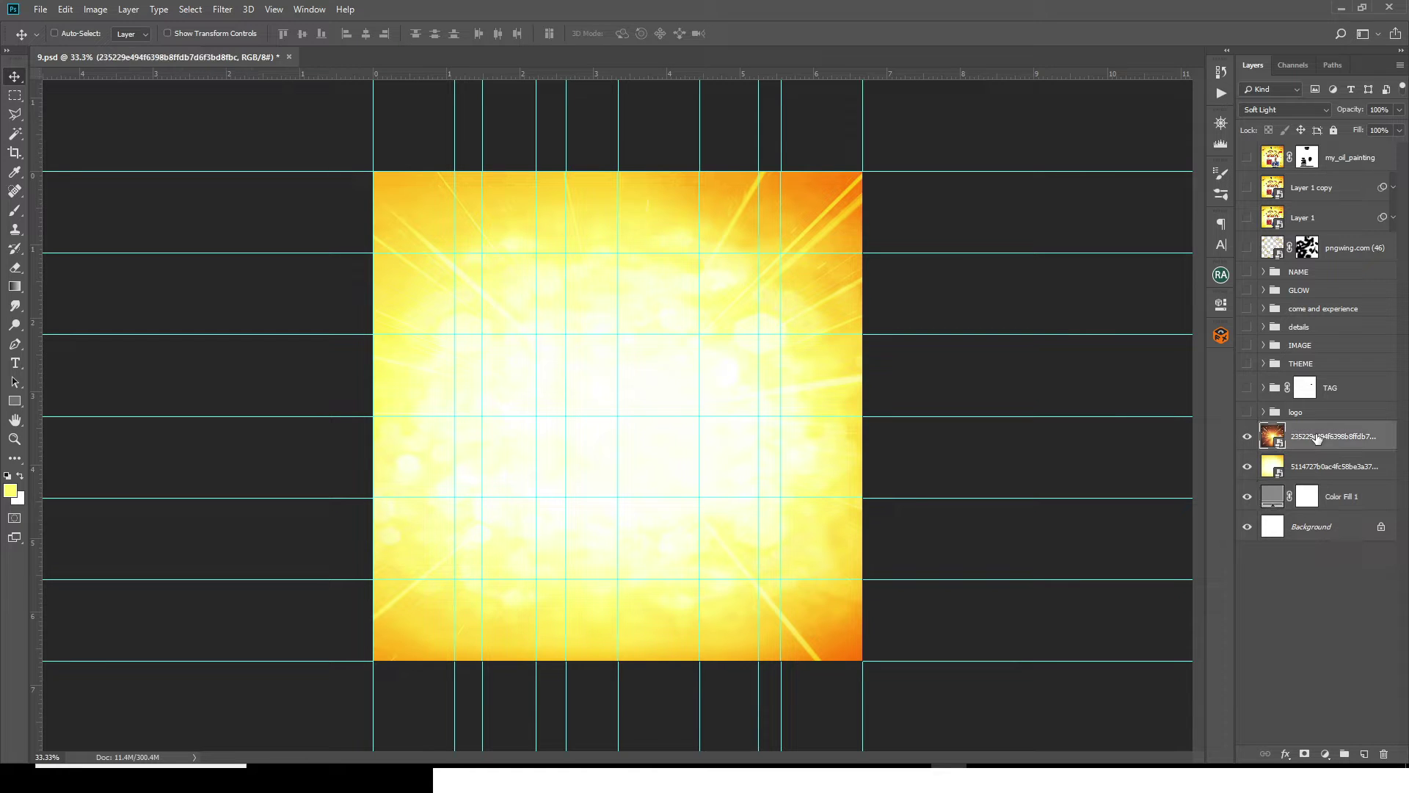
Show the Harvest Temple logo, LUKE 1:37 tag, title, man's photo and details group
{"action": "left_click", "coordinate": [1248, 412]}
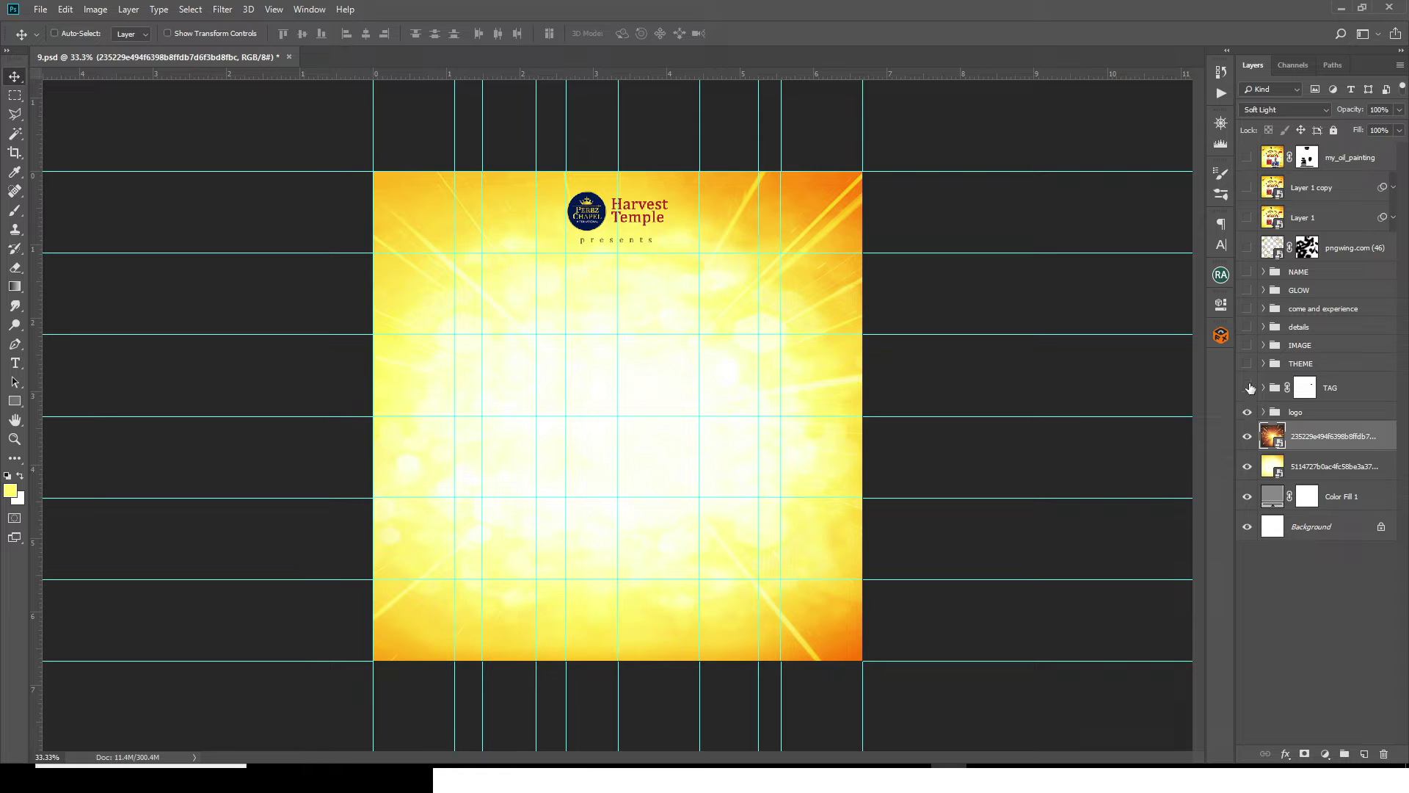
{"action": "left_click", "coordinate": [1248, 388]}
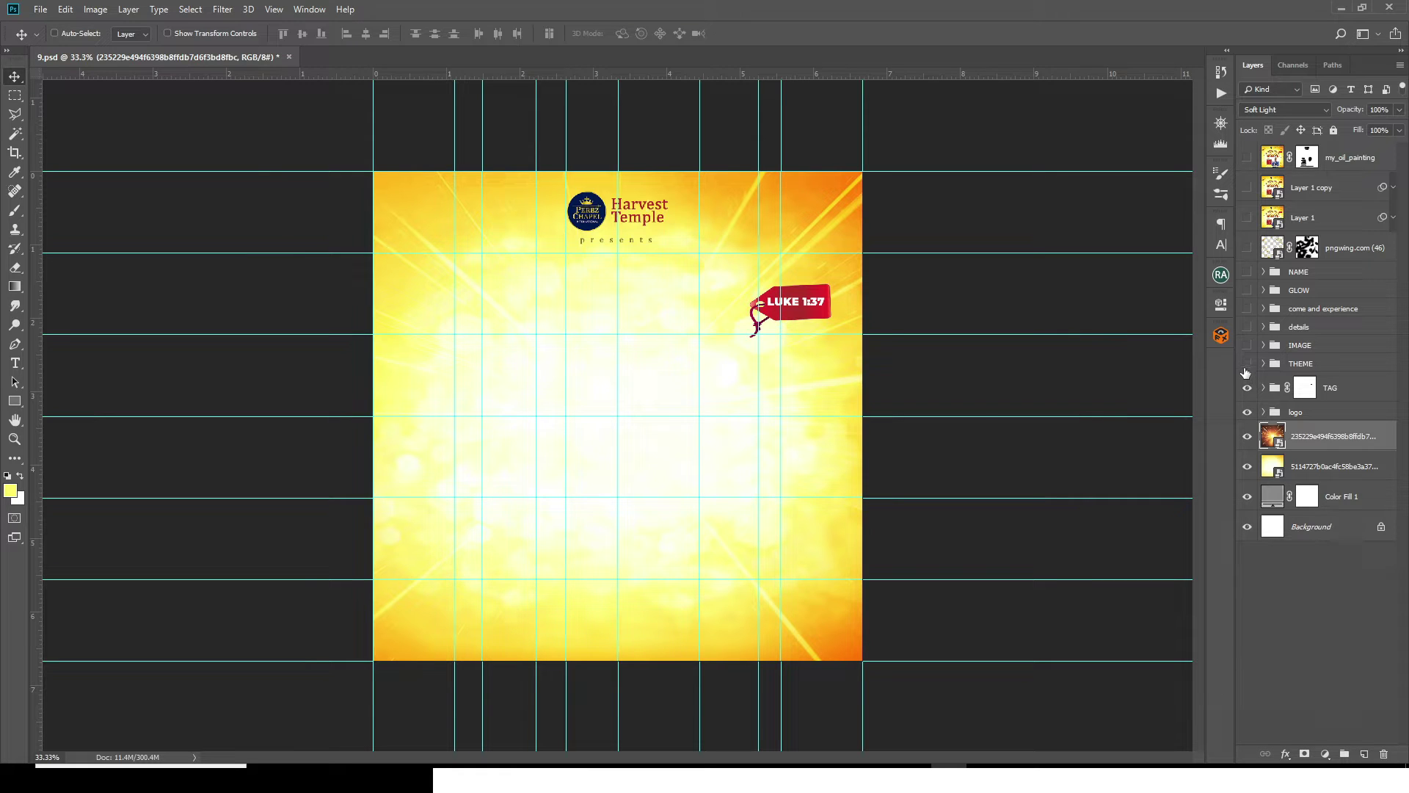
{"action": "left_click", "coordinate": [1247, 363]}
{"action": "left_click", "coordinate": [1247, 346]}
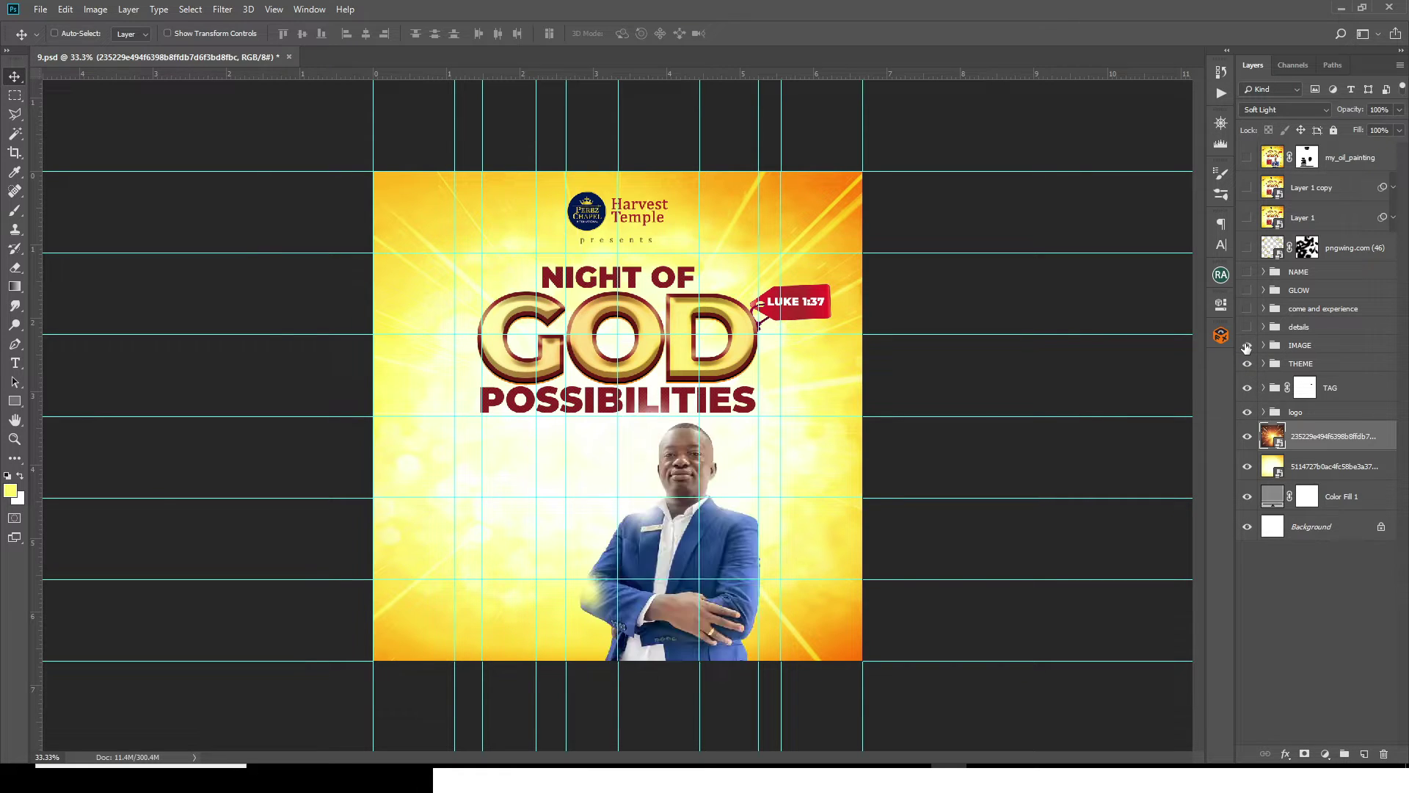
{"action": "left_click", "coordinate": [1247, 326]}
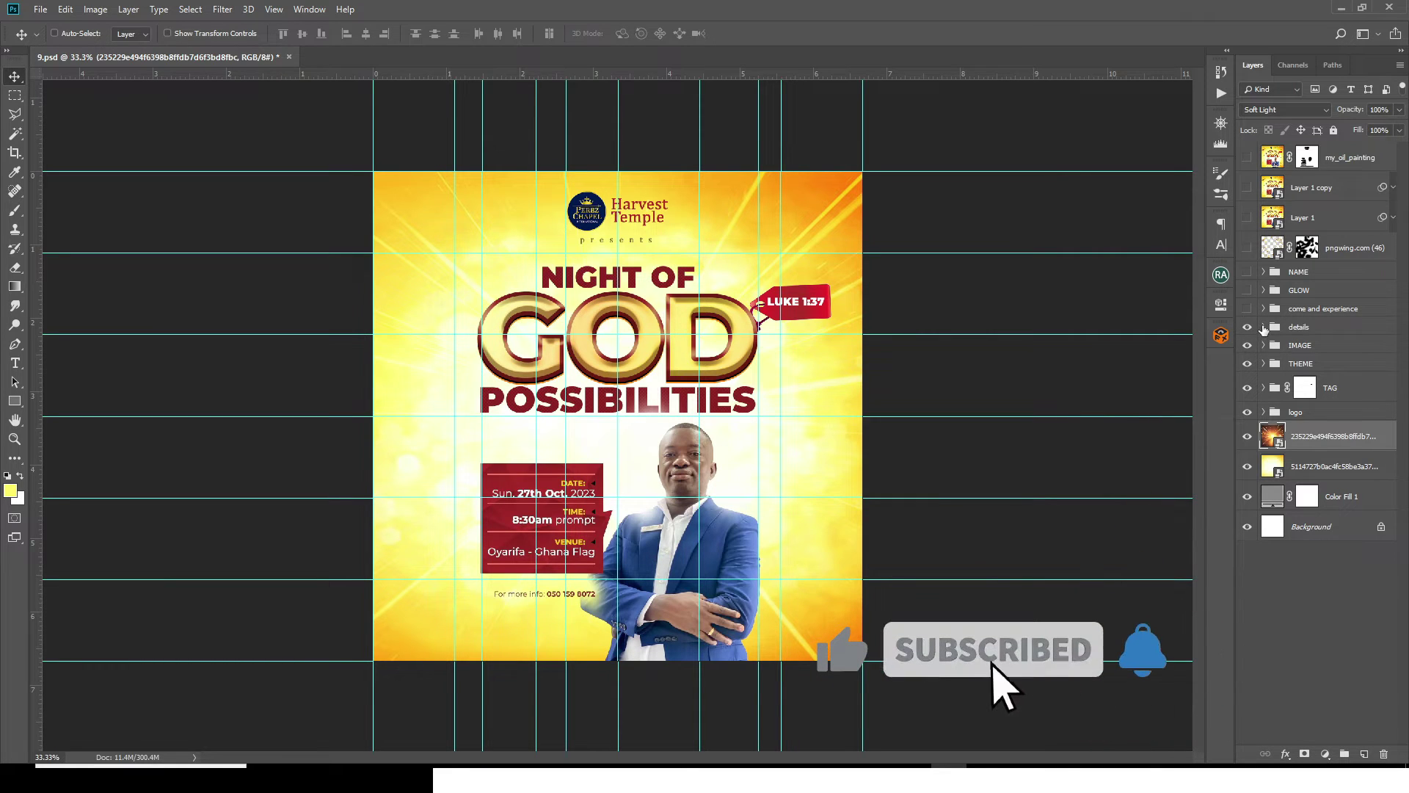
Check the details group's For more info and VENUE text layers, then show the COME AND EXPERIENCE tagline
{"action": "left_click", "coordinate": [1264, 326]}
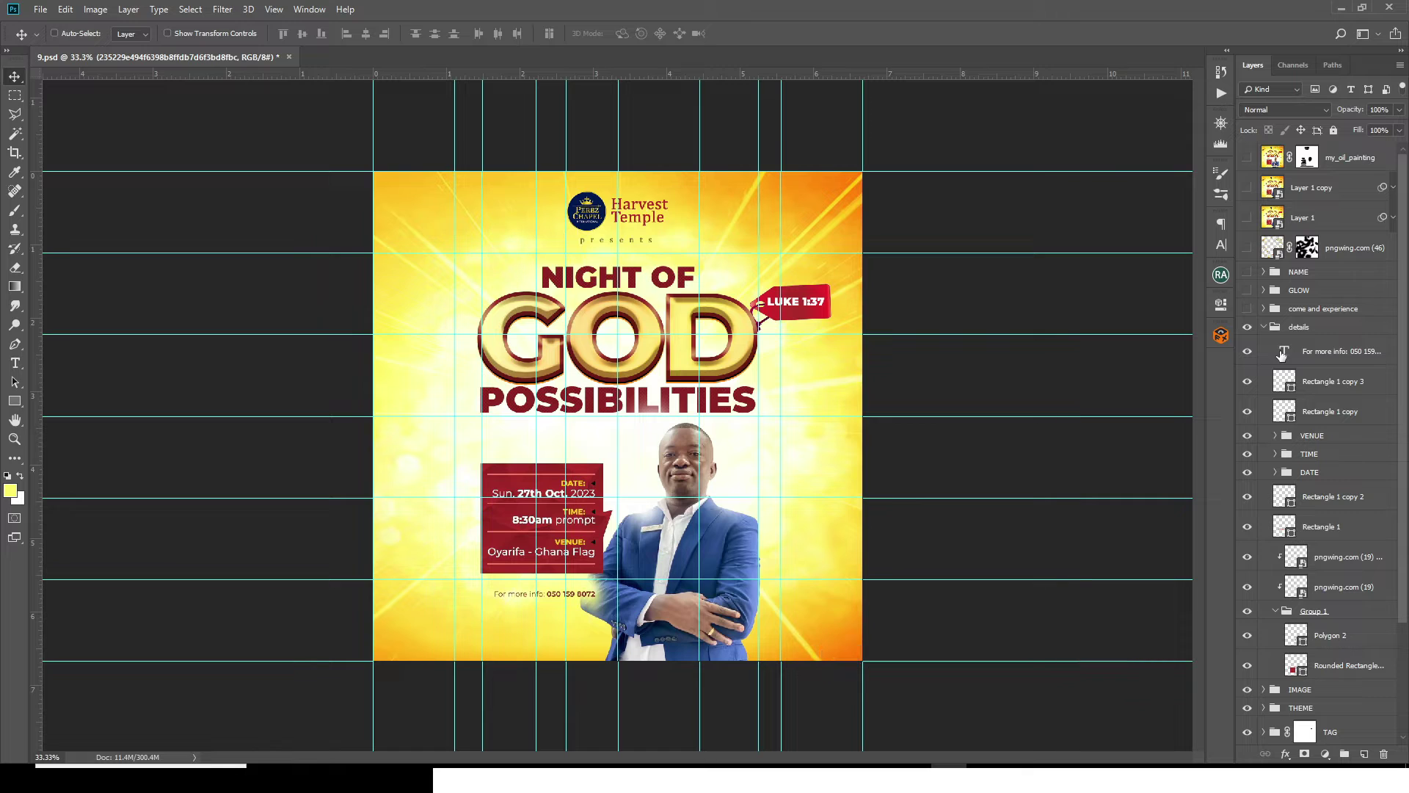
{"action": "double_click", "coordinate": [1284, 351]}
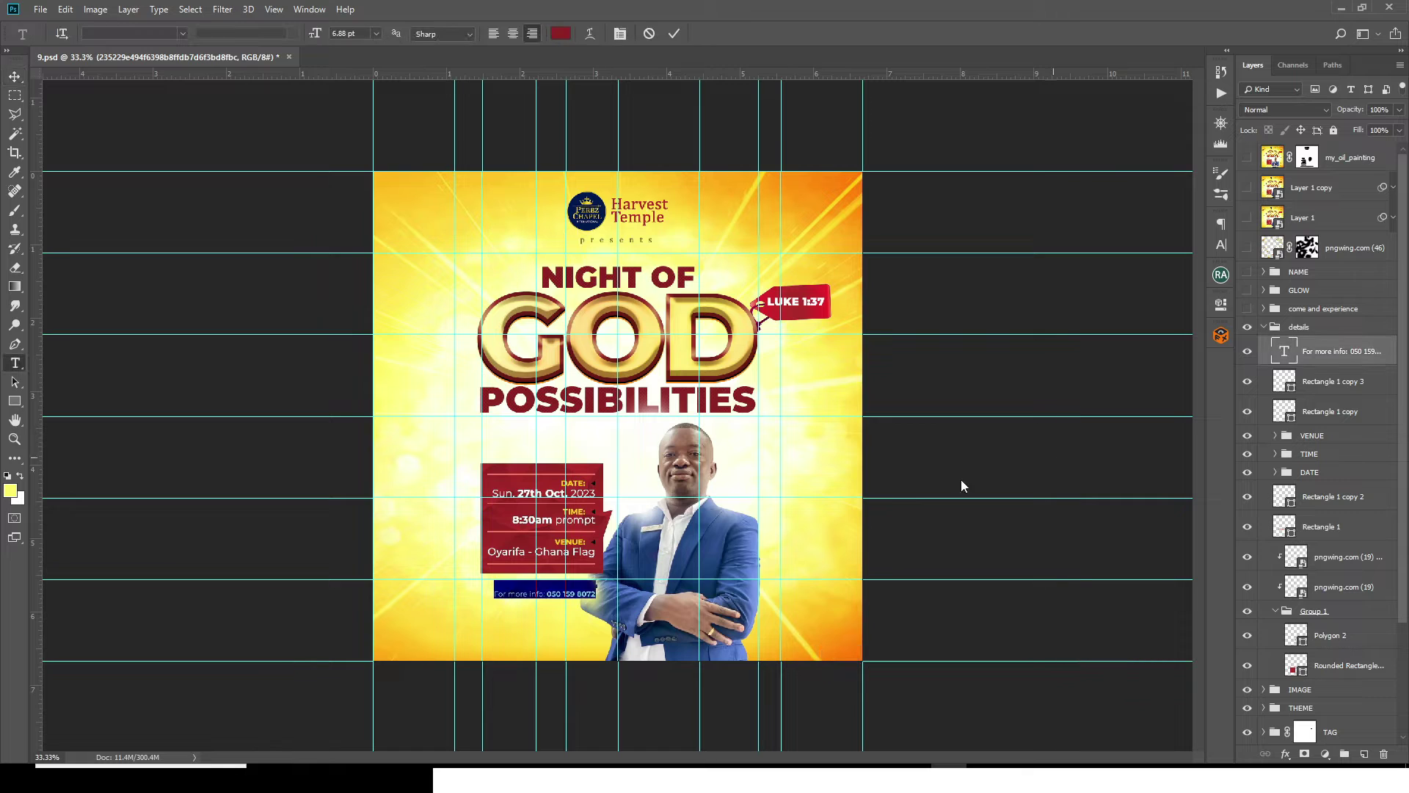
{"action": "left_click", "coordinate": [1277, 438]}
{"action": "left_click", "coordinate": [1277, 438]}
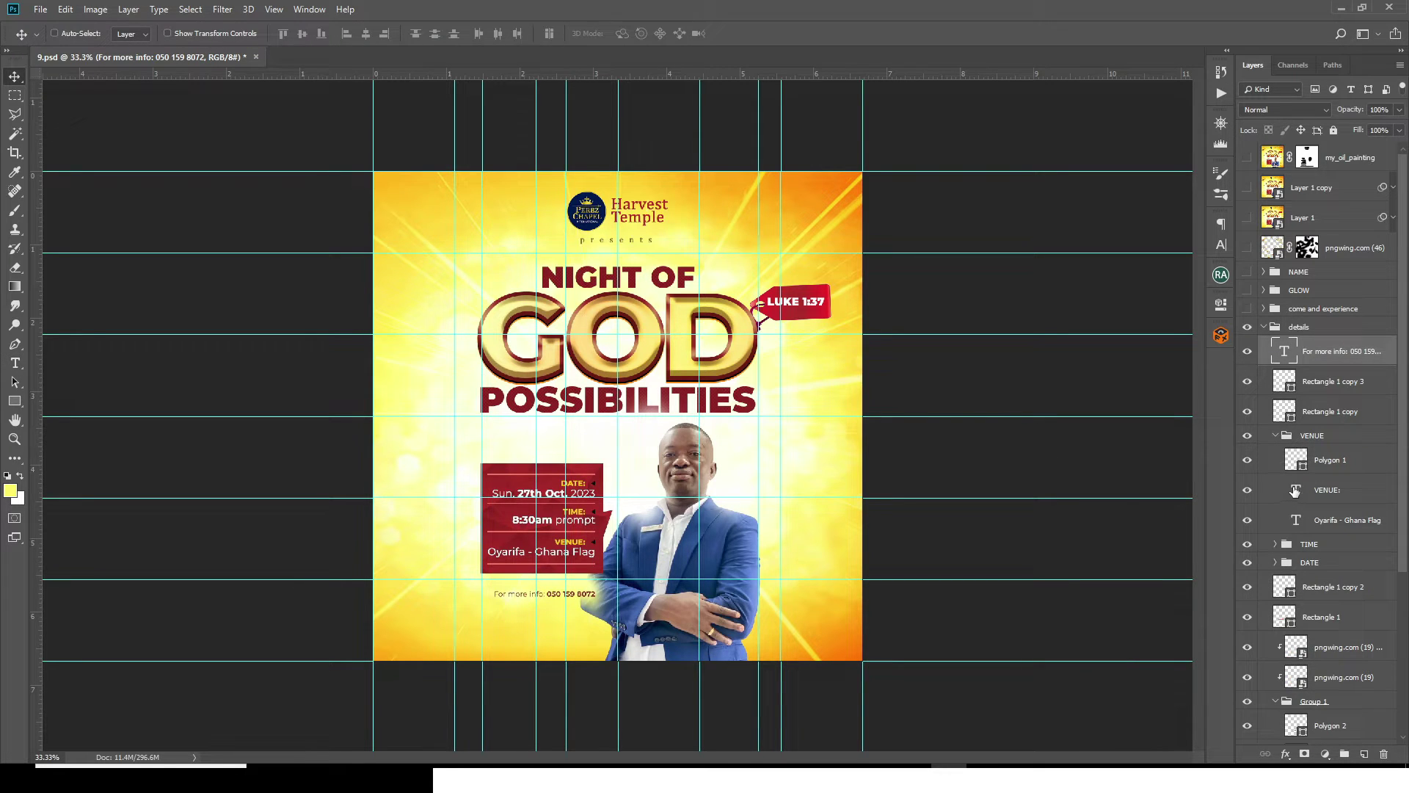
{"action": "double_click", "coordinate": [1296, 491]}
{"action": "key", "text": "Escape"}
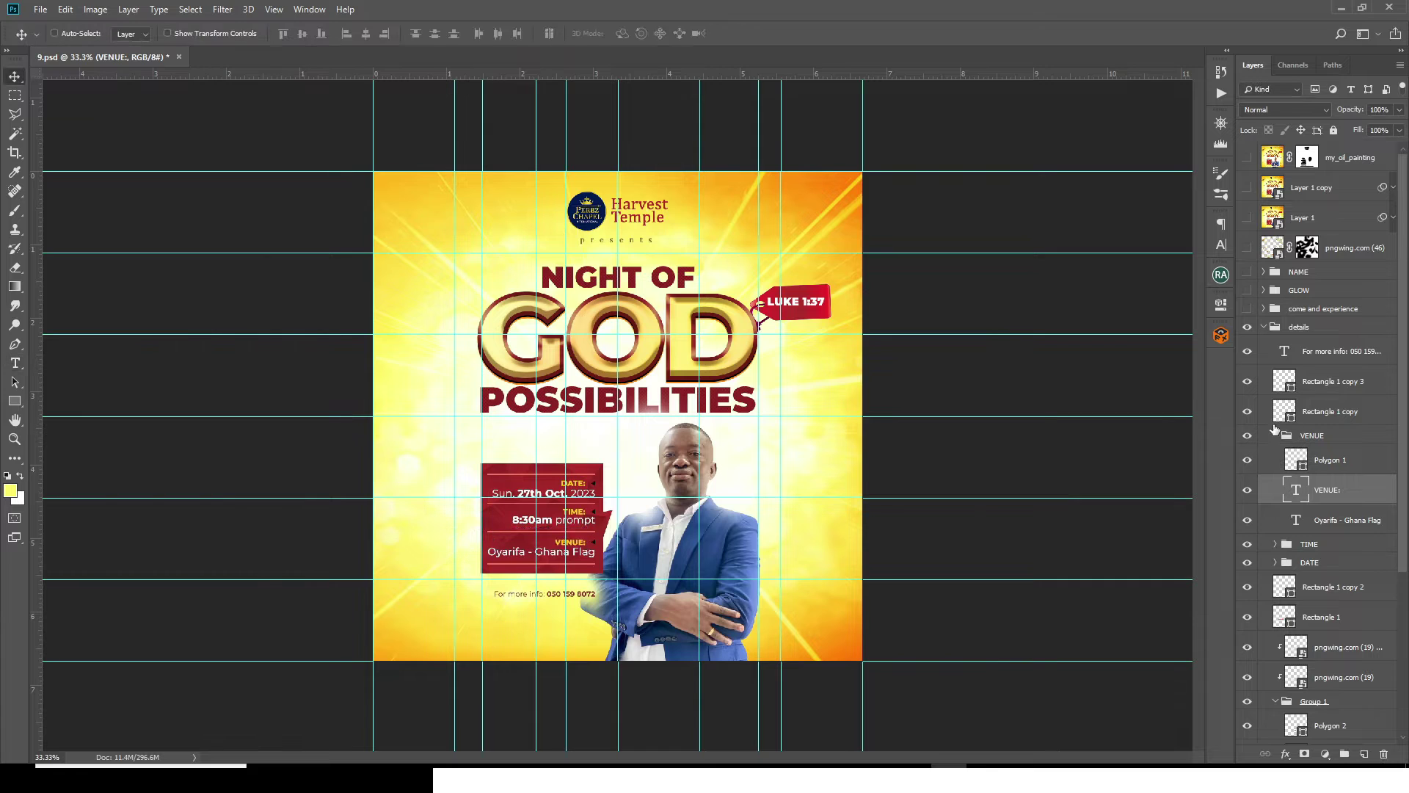
{"action": "left_click", "coordinate": [1275, 436]}
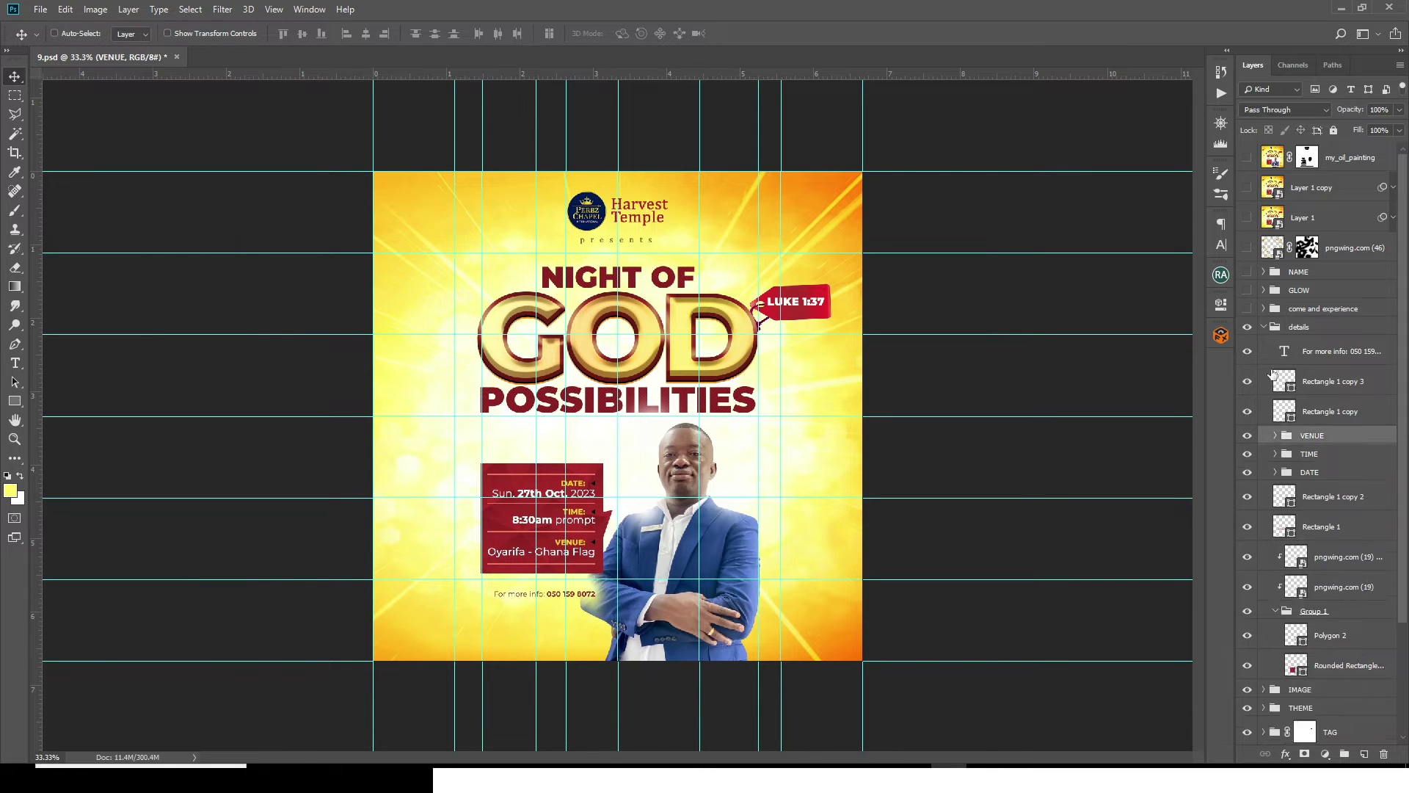
{"action": "left_click", "coordinate": [1264, 327]}
{"action": "left_click", "coordinate": [1247, 309]}
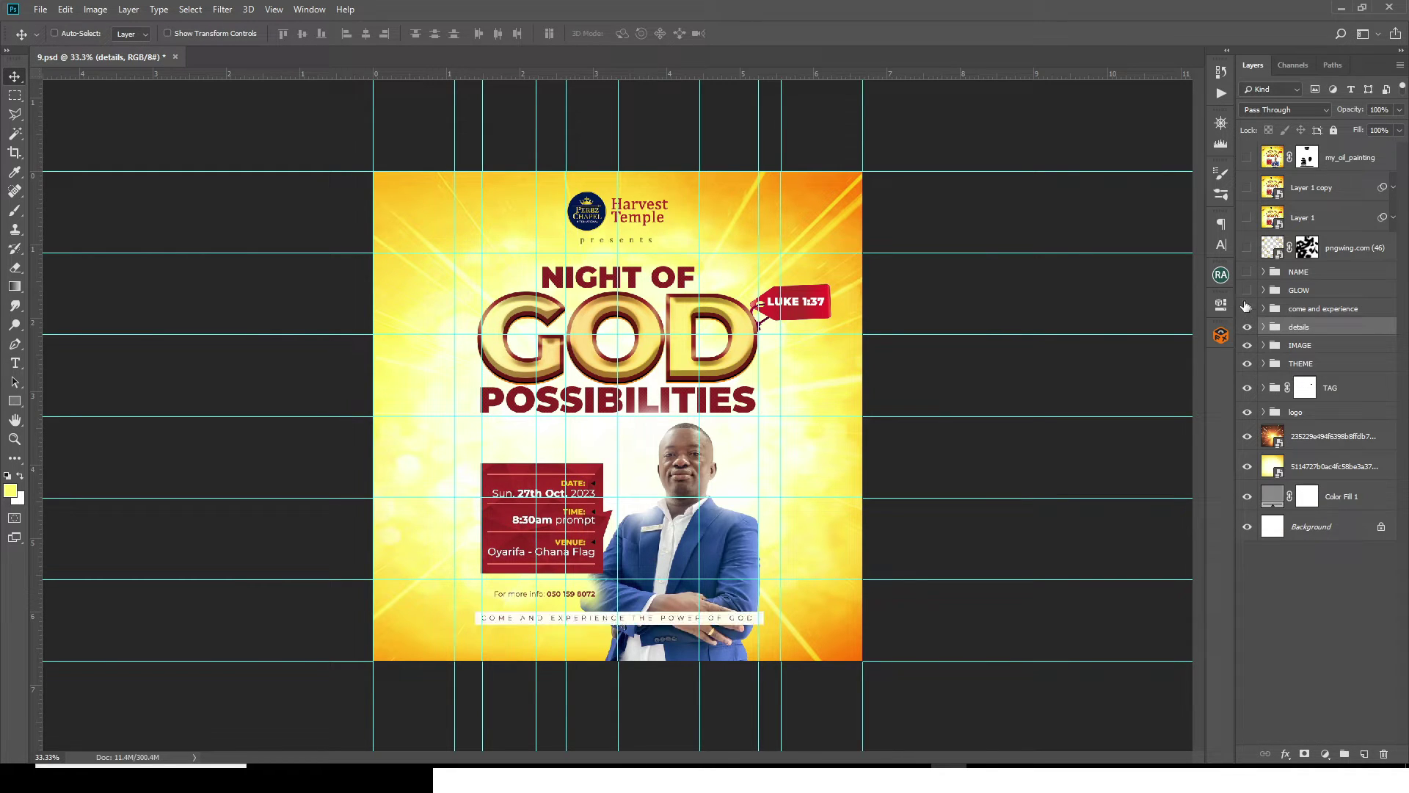
Show the GOD glow, the pastor's name and the gold confetti layers
{"action": "left_click", "coordinate": [1247, 292]}
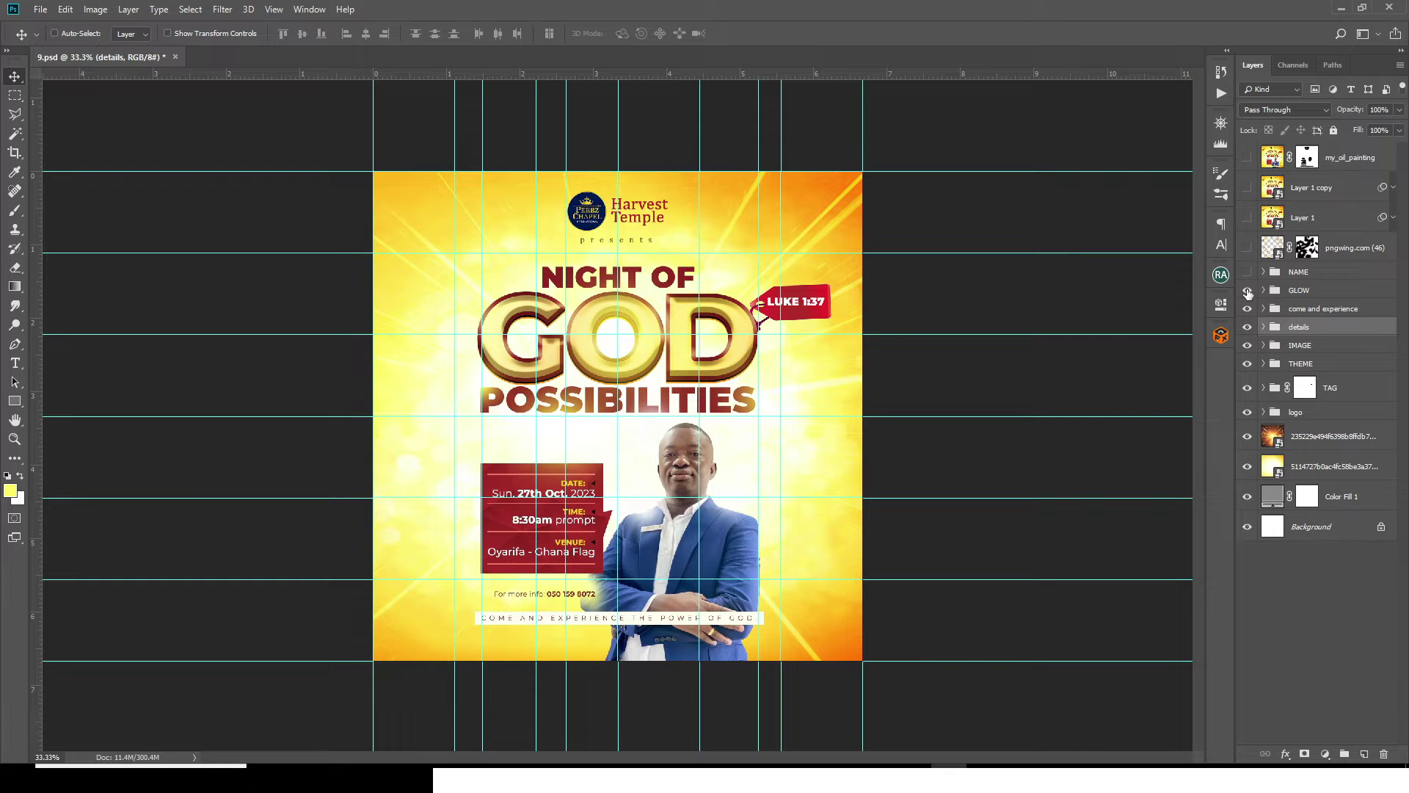
{"action": "left_click", "coordinate": [1247, 273]}
{"action": "left_click", "coordinate": [1246, 248]}
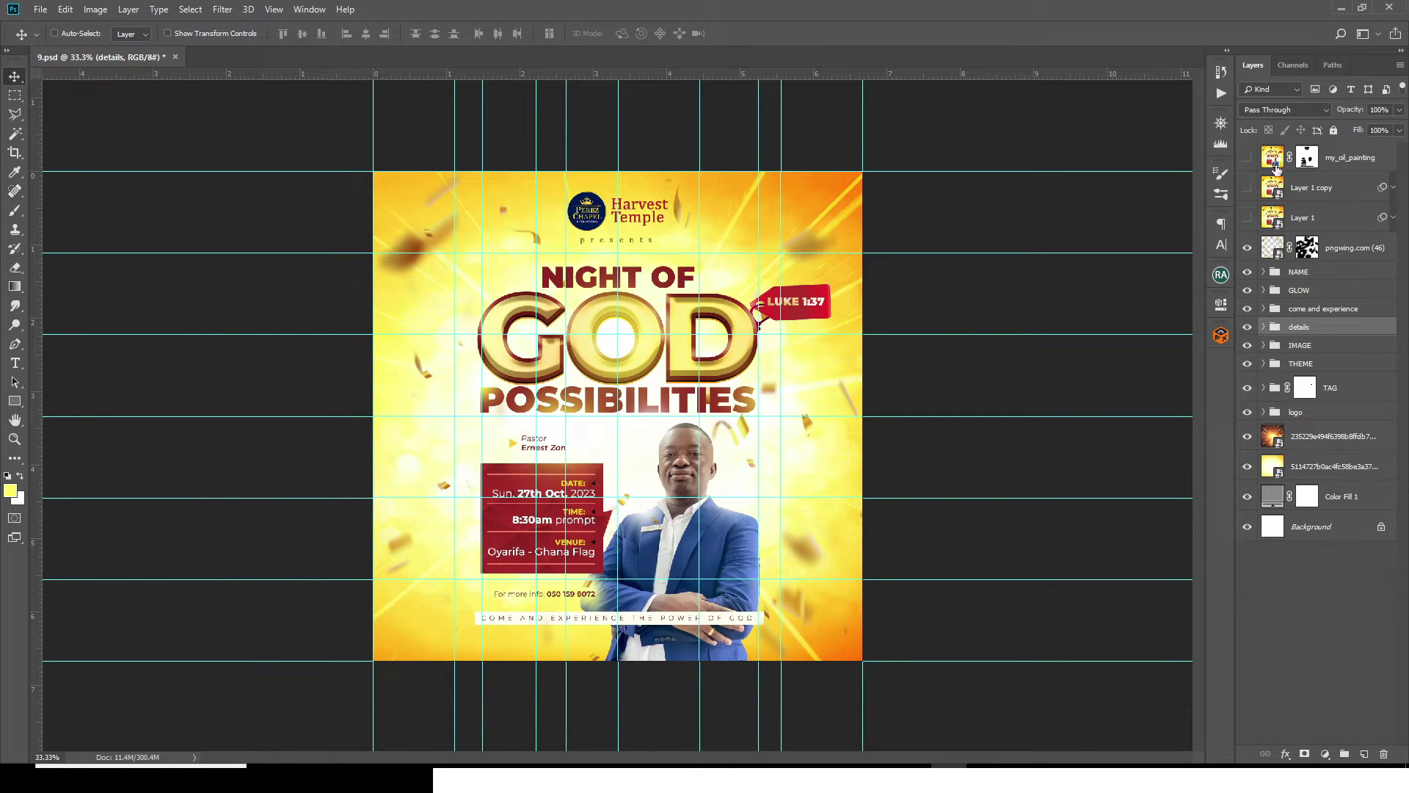
Stamp all visible artwork into a merged Layer 4, then hide it
{"action": "left_click", "coordinate": [1340, 257]}
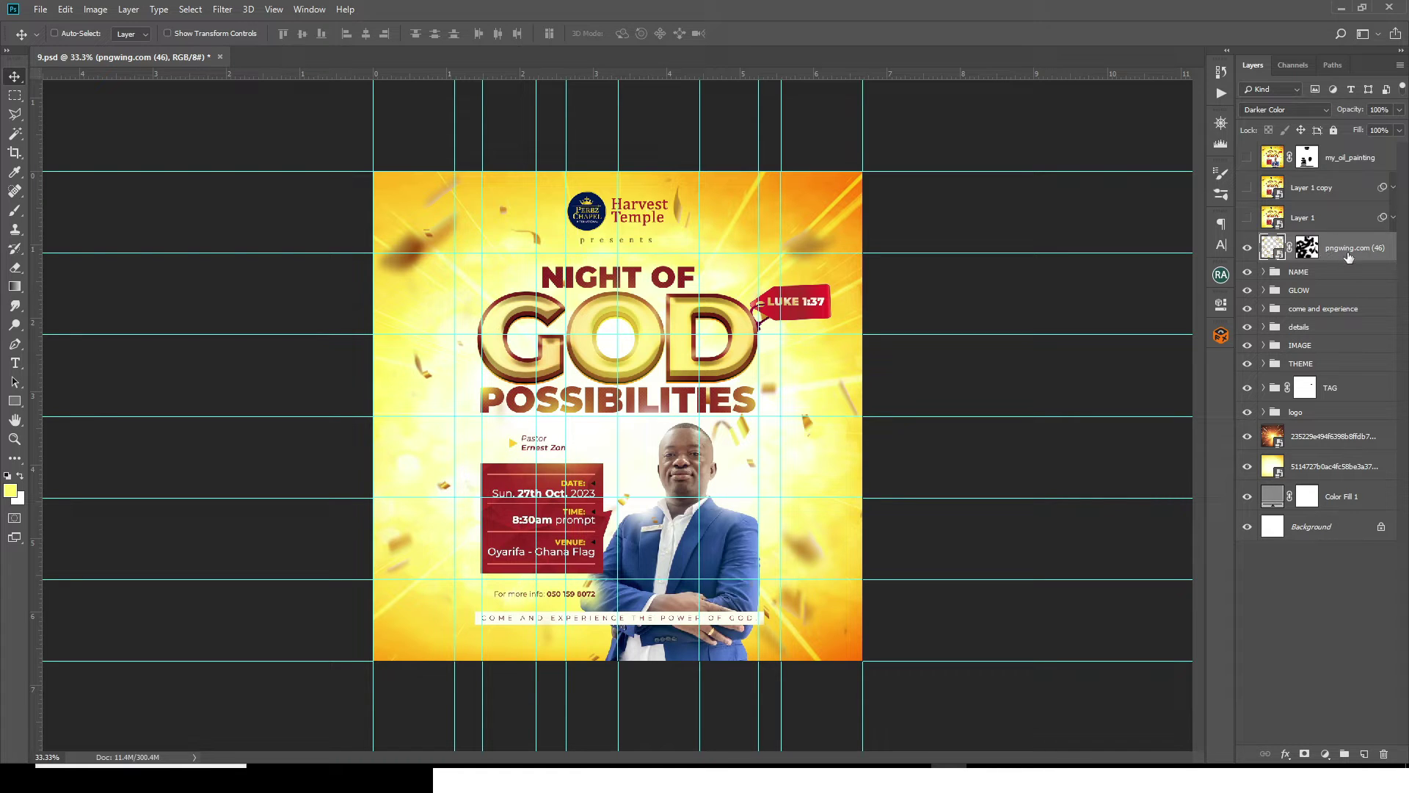
{"action": "left_click_drag", "start_coordinate": [1350, 257], "coordinate": [1351, 260]}
{"action": "key", "text": "ctrl+shift+alt+e"}
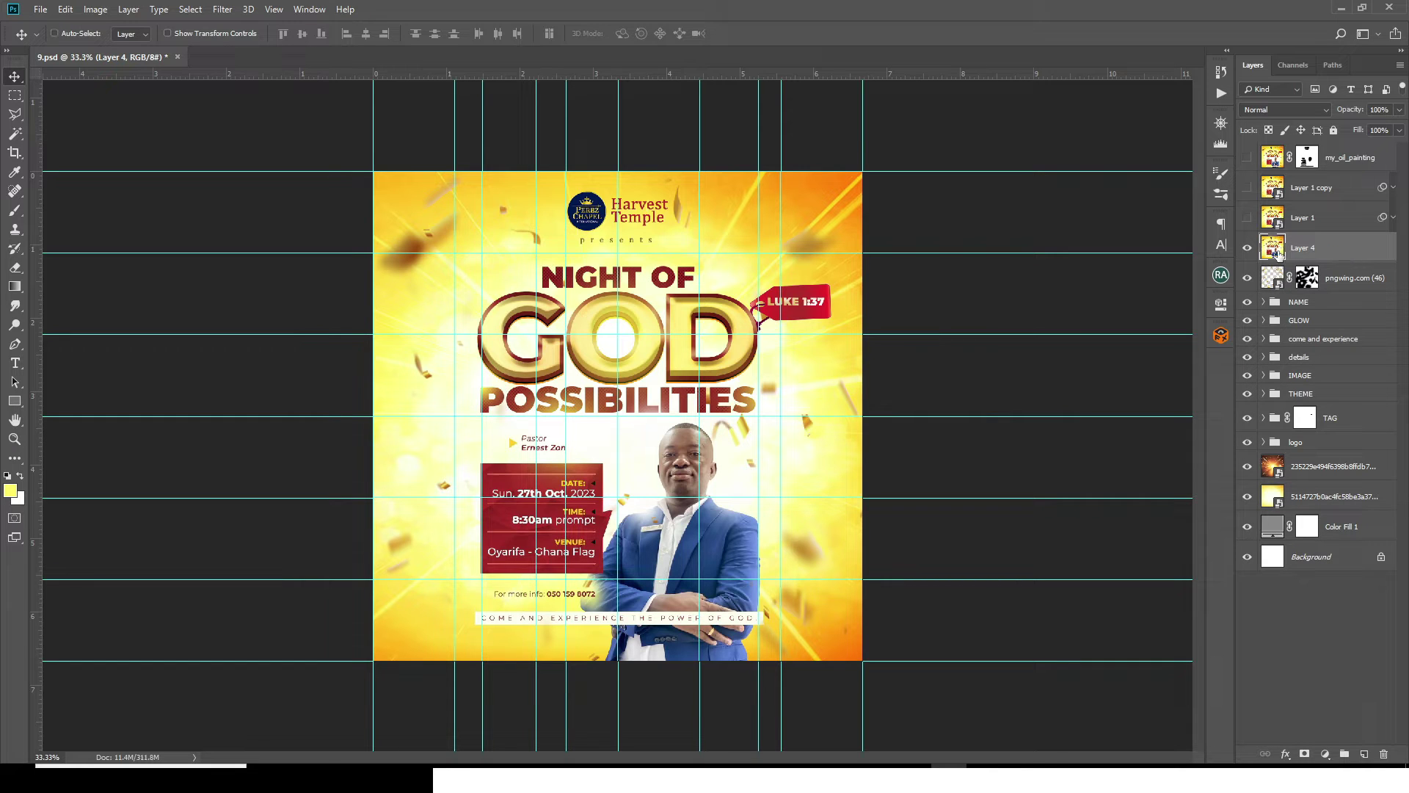
{"action": "key", "text": "ctrl"}
{"action": "left_click", "coordinate": [1247, 251]}
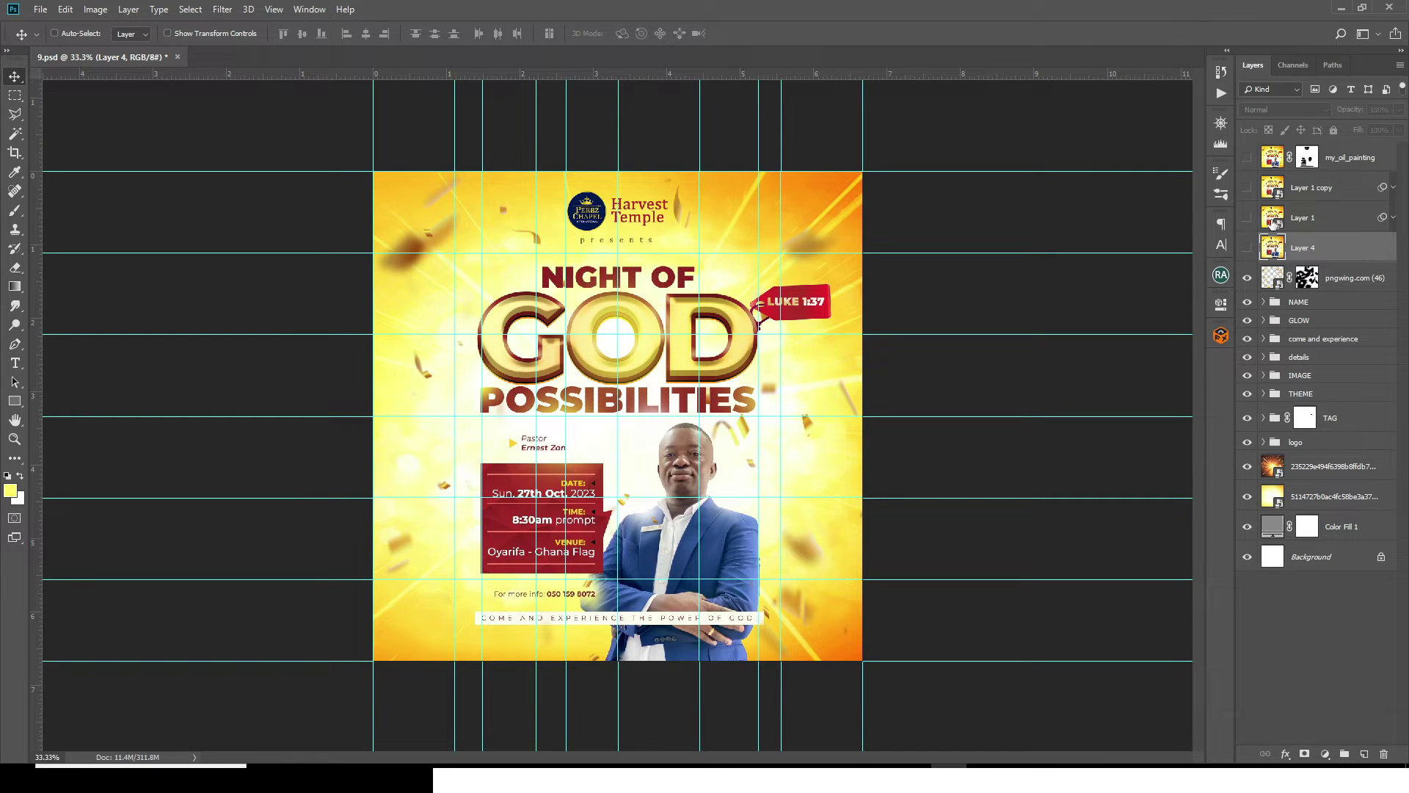
Delete Layer 5 inside the Layer 1 smart object, save it, and close it
{"action": "left_click", "coordinate": [1275, 222]}
{"action": "double_click", "coordinate": [1274, 222]}
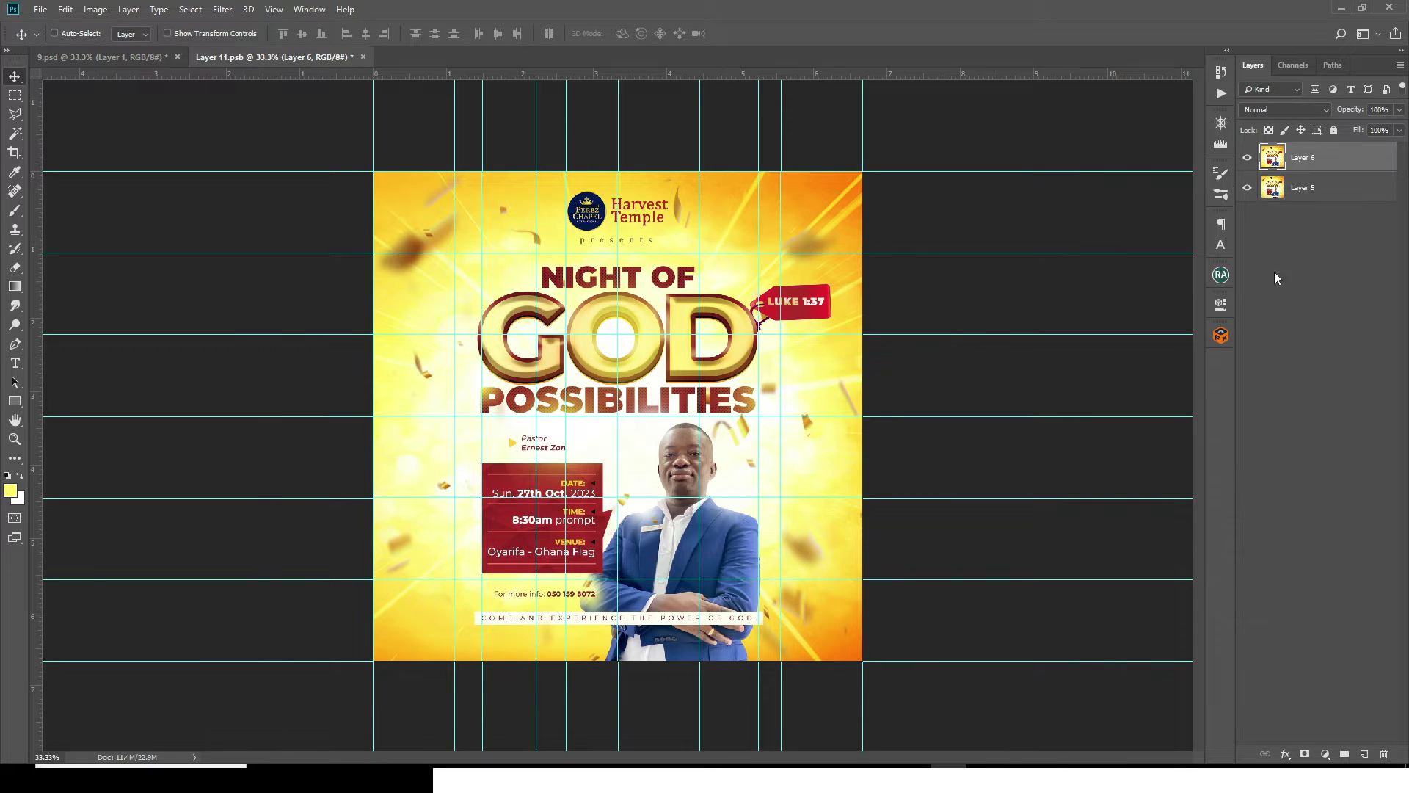
{"action": "left_click", "coordinate": [1298, 192]}
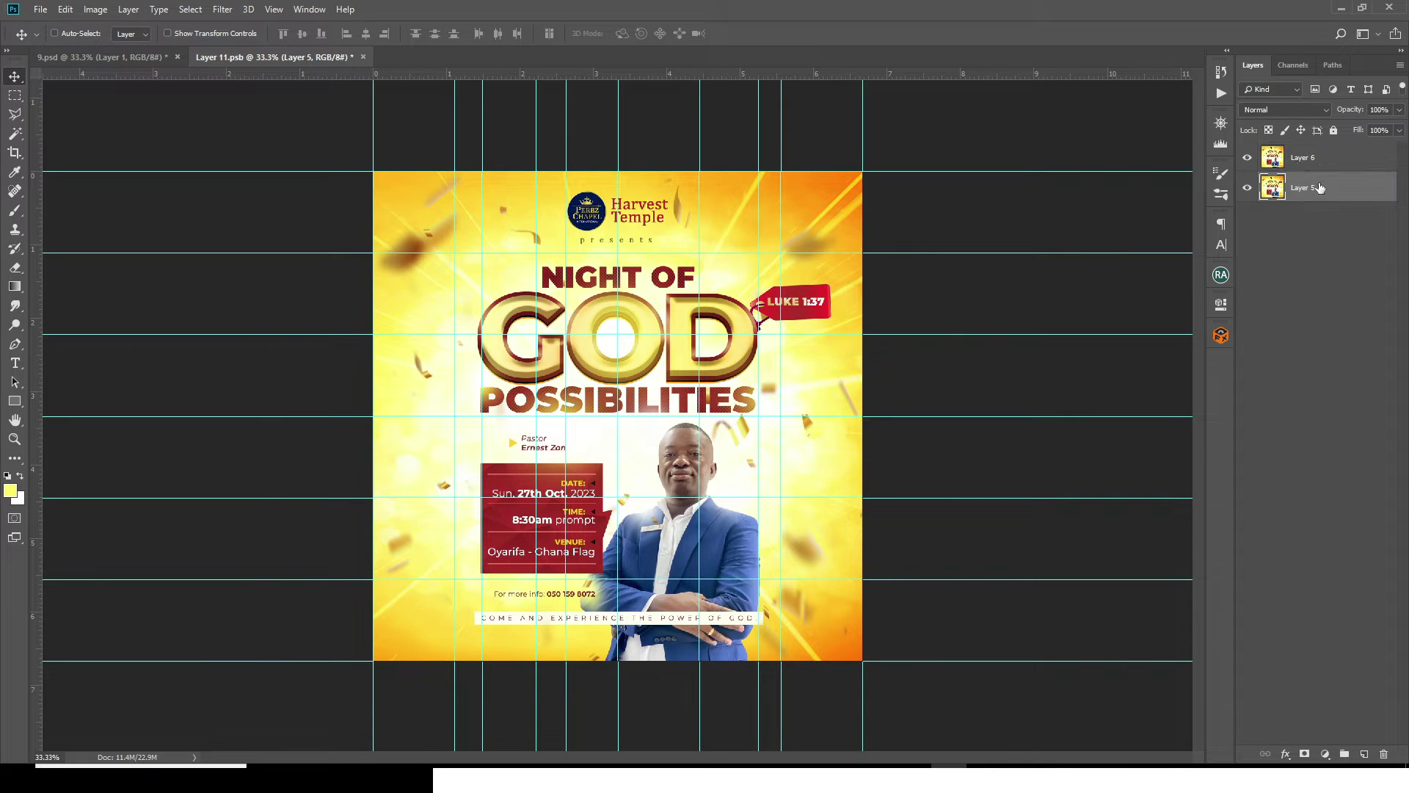
{"action": "key", "text": "Delete"}
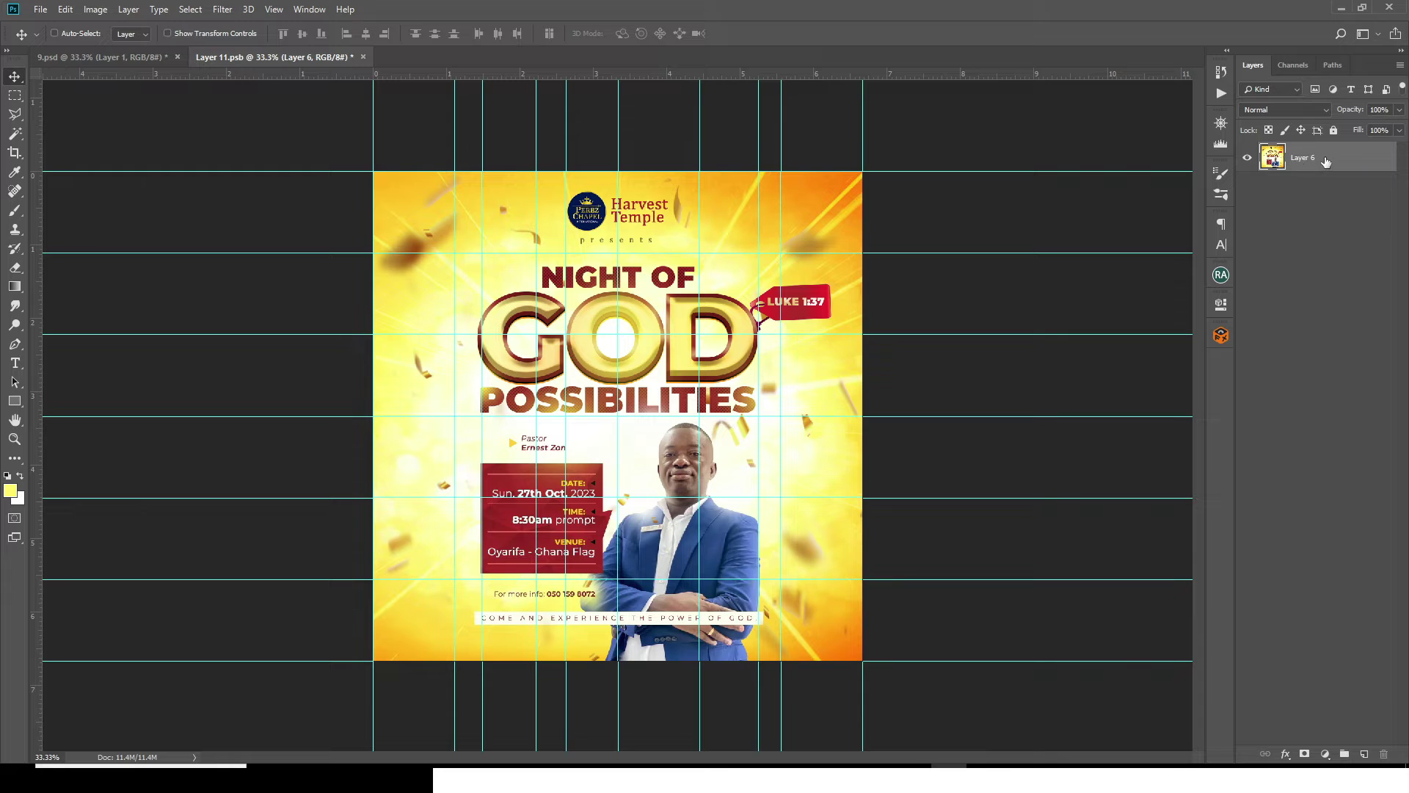
{"action": "key", "text": "ctrl"}
{"action": "key", "text": "ctrl+s"}
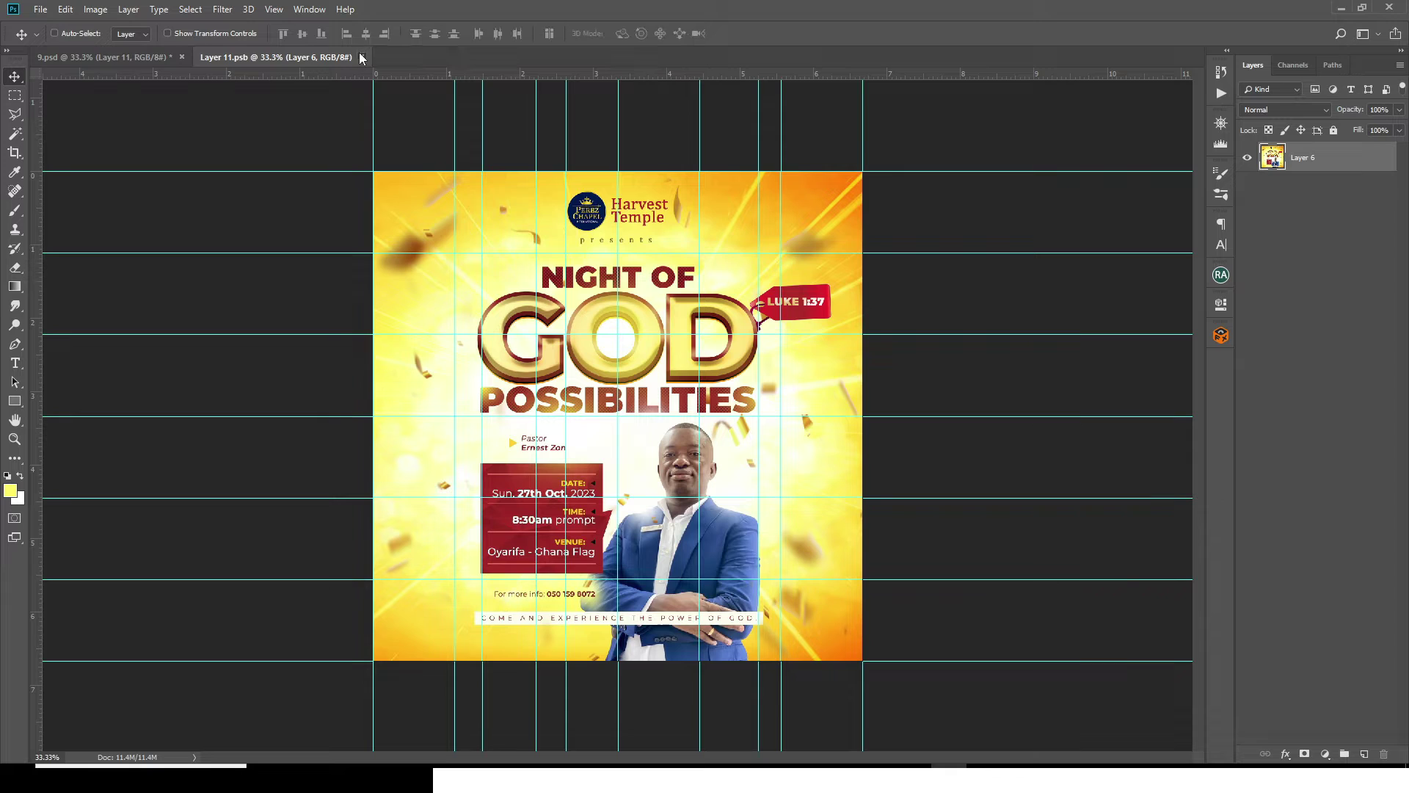
{"action": "left_click", "coordinate": [361, 57]}
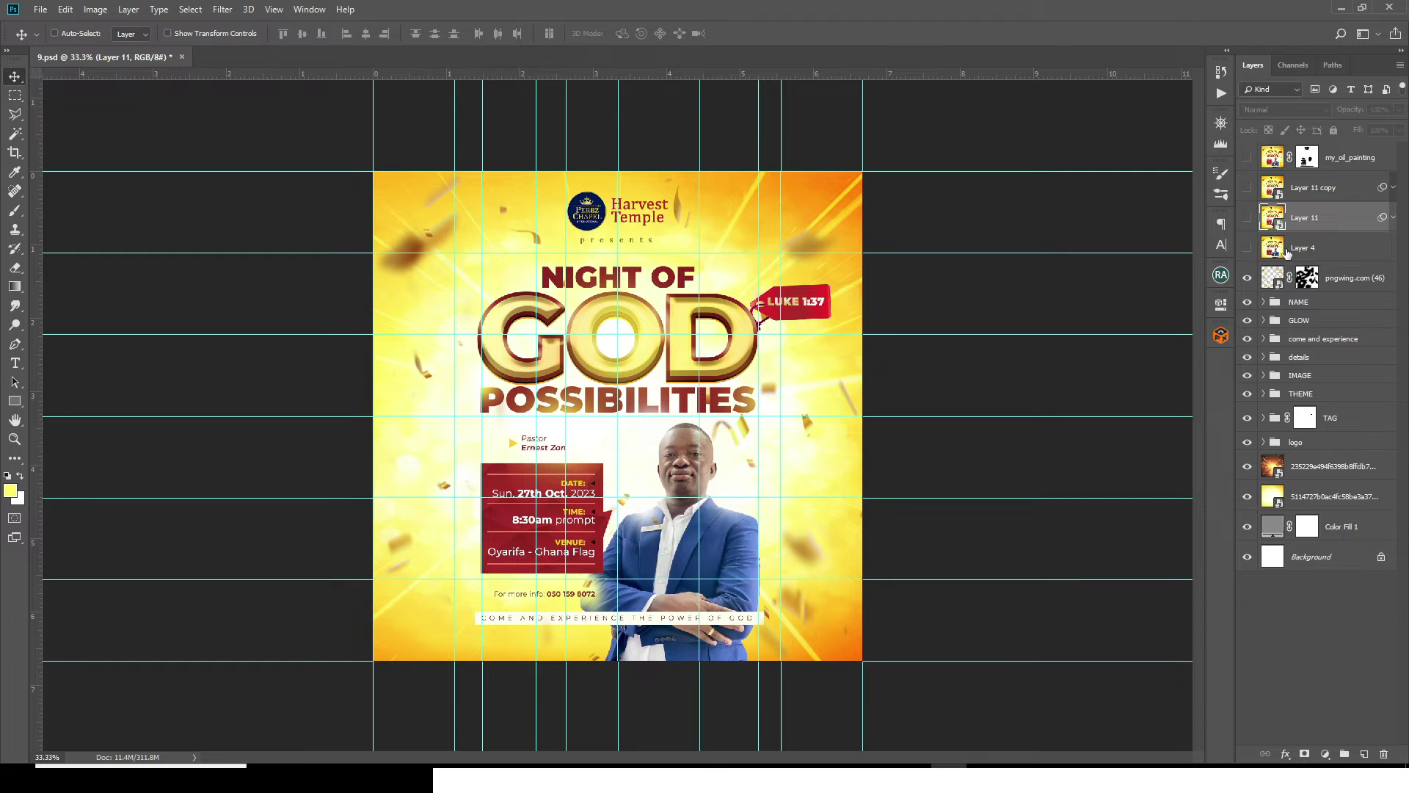
Delete the merged Layer 4 and show Layer 11 on the flyer
{"action": "left_click", "coordinate": [1287, 249]}
{"action": "key", "text": "Delete"}
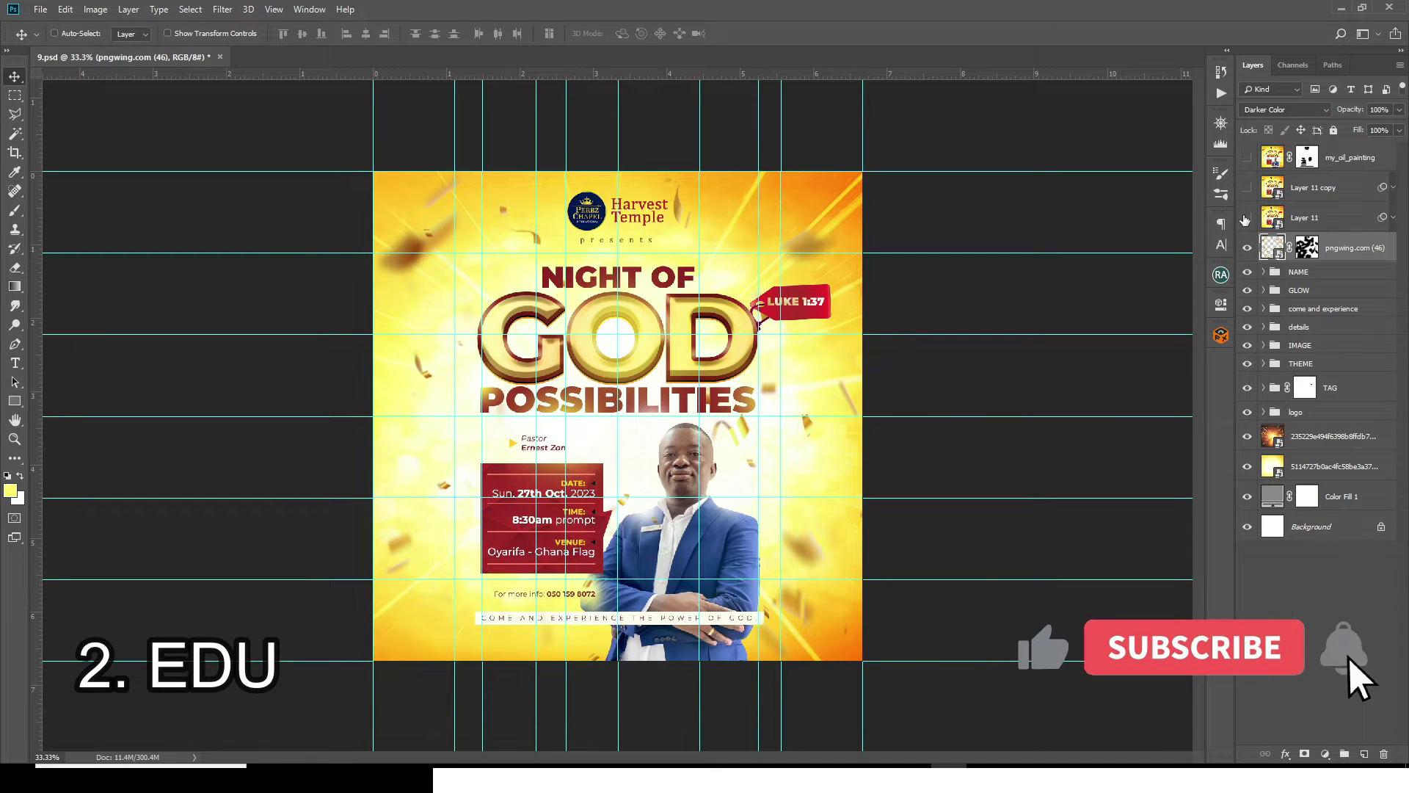
{"action": "left_click", "coordinate": [1247, 218]}
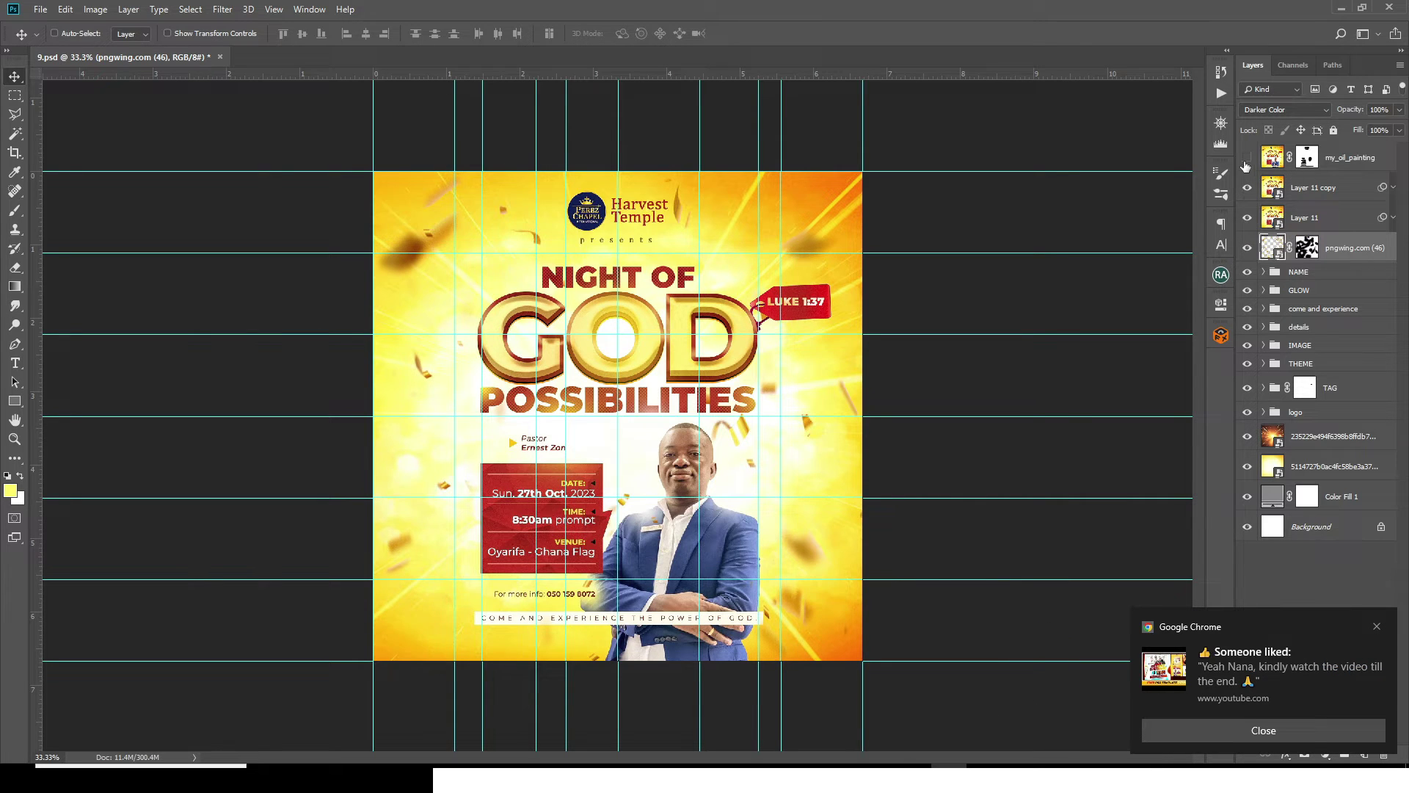
Delete the my_oil_painting layer, then save and close 9.psd
{"action": "left_click", "coordinate": [1248, 158]}
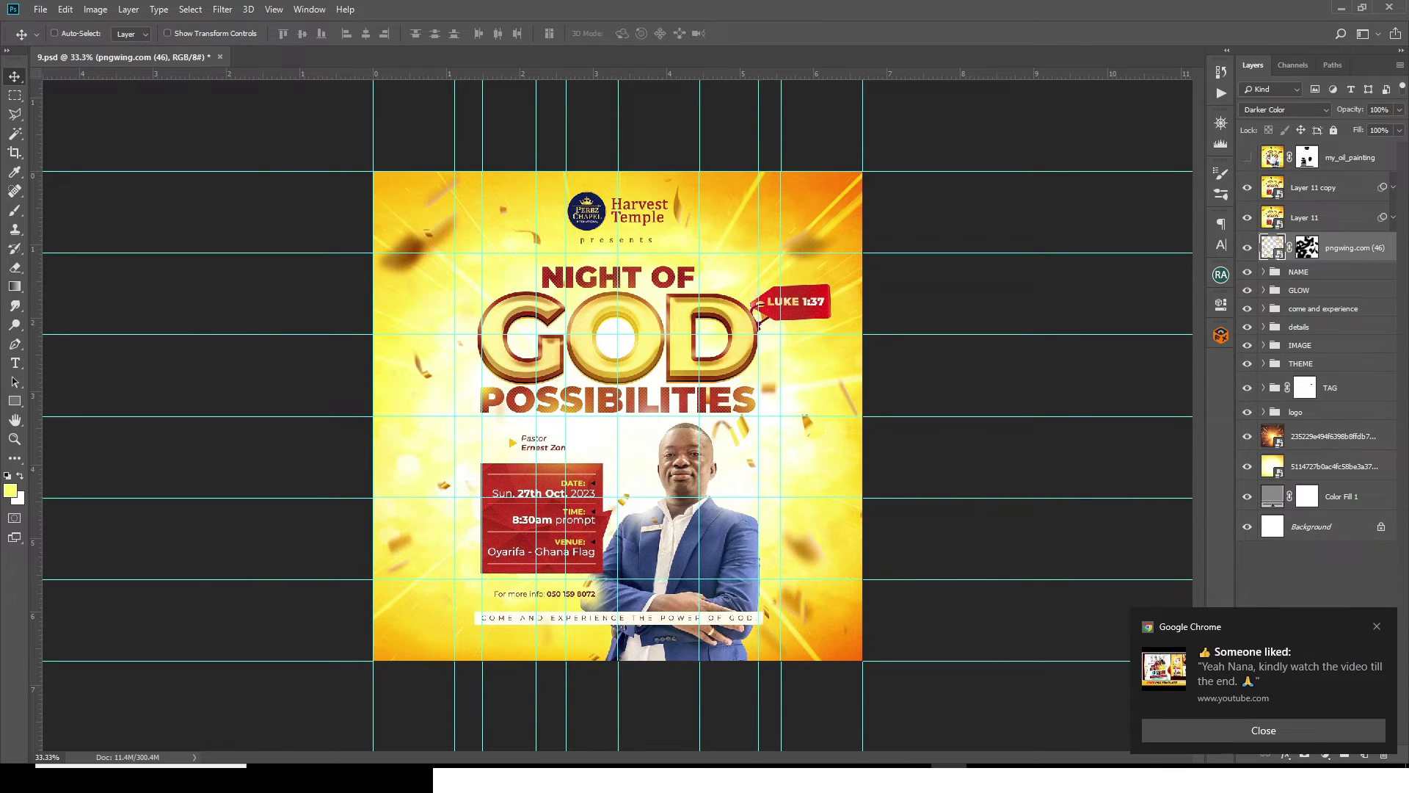
{"action": "left_click", "coordinate": [1362, 163]}
{"action": "key", "text": "Delete"}
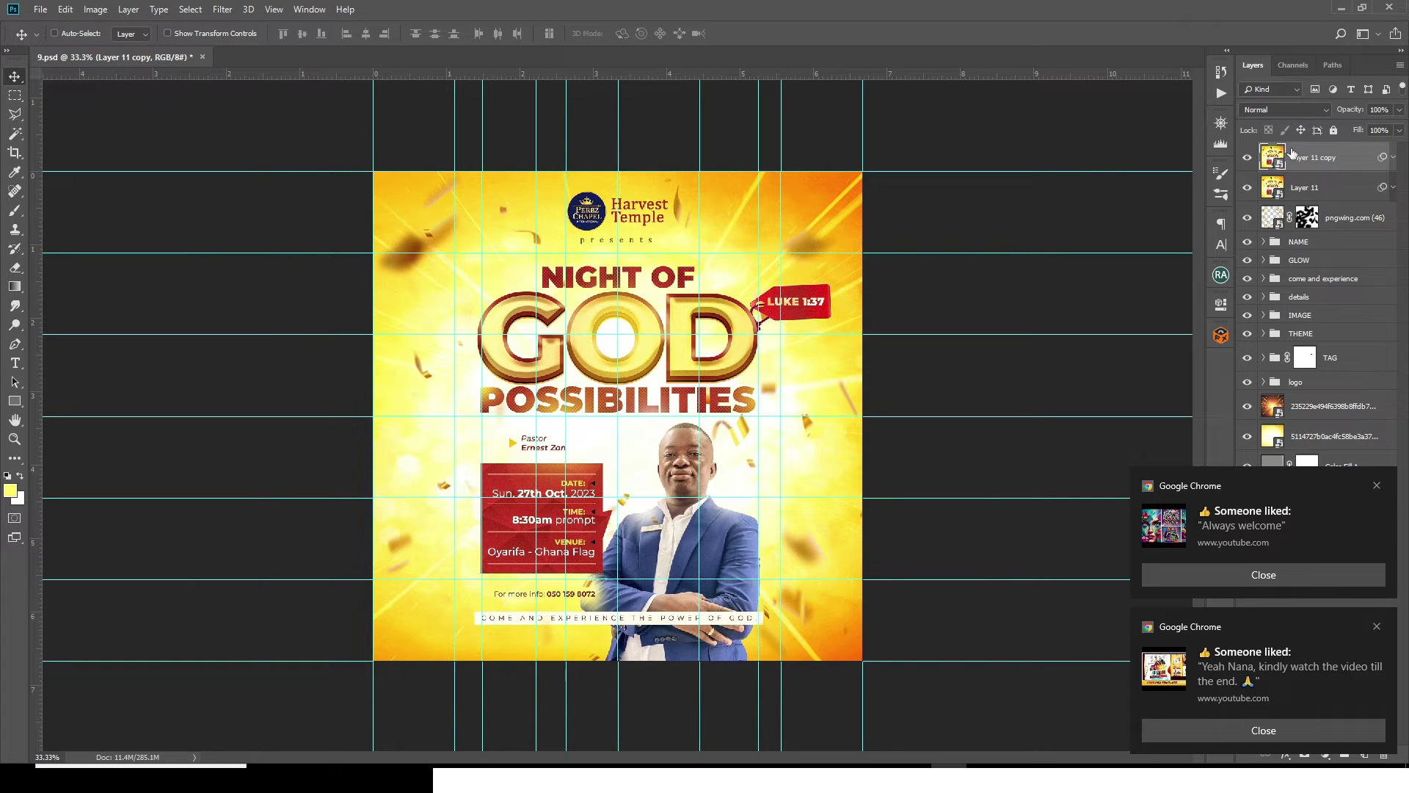
{"action": "key", "text": "ctrl+s"}
{"action": "left_click", "coordinate": [197, 57]}
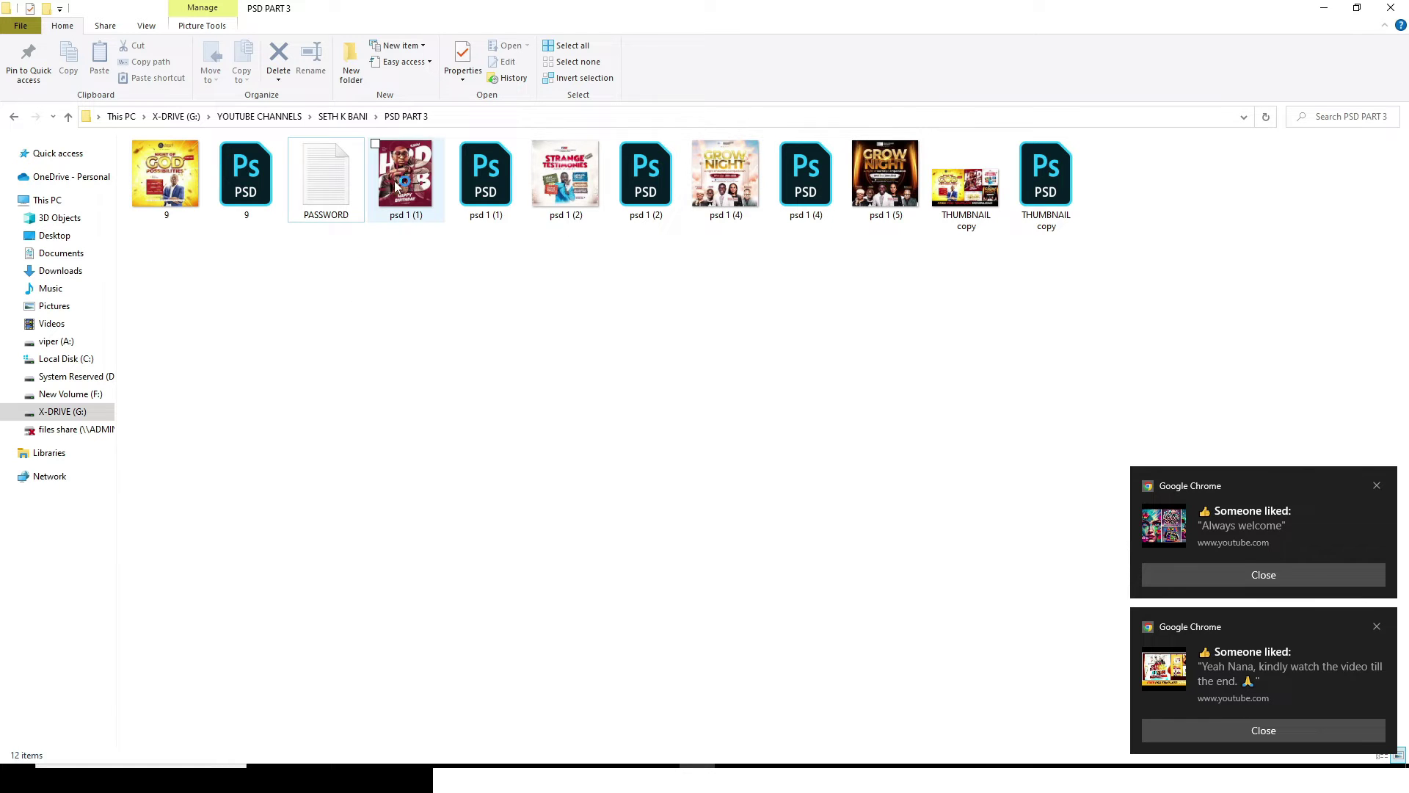
Open the psd 1 (1) Photoshop file from the PSD PART 3 folder
{"action": "left_click", "coordinate": [406, 180]}
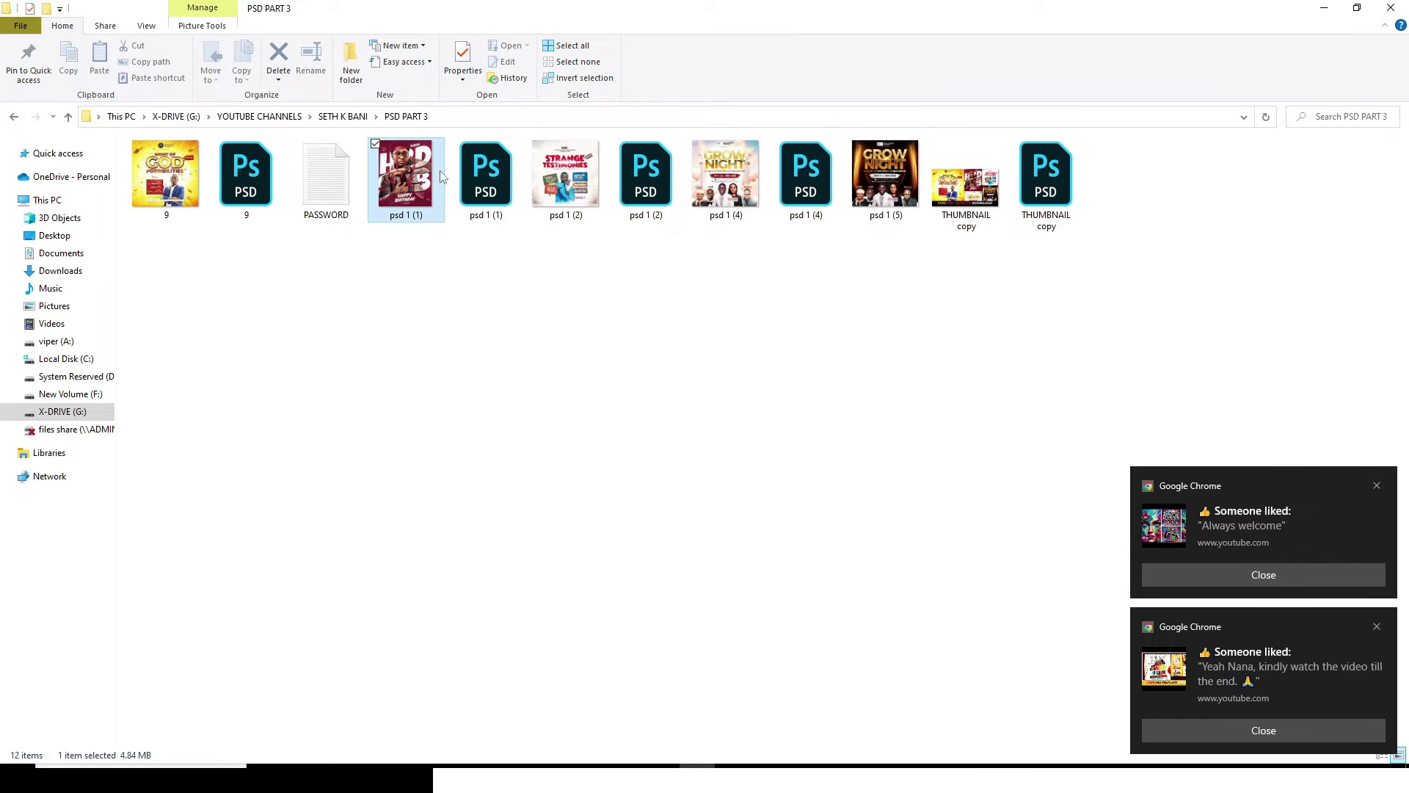
{"action": "left_click", "coordinate": [491, 183]}
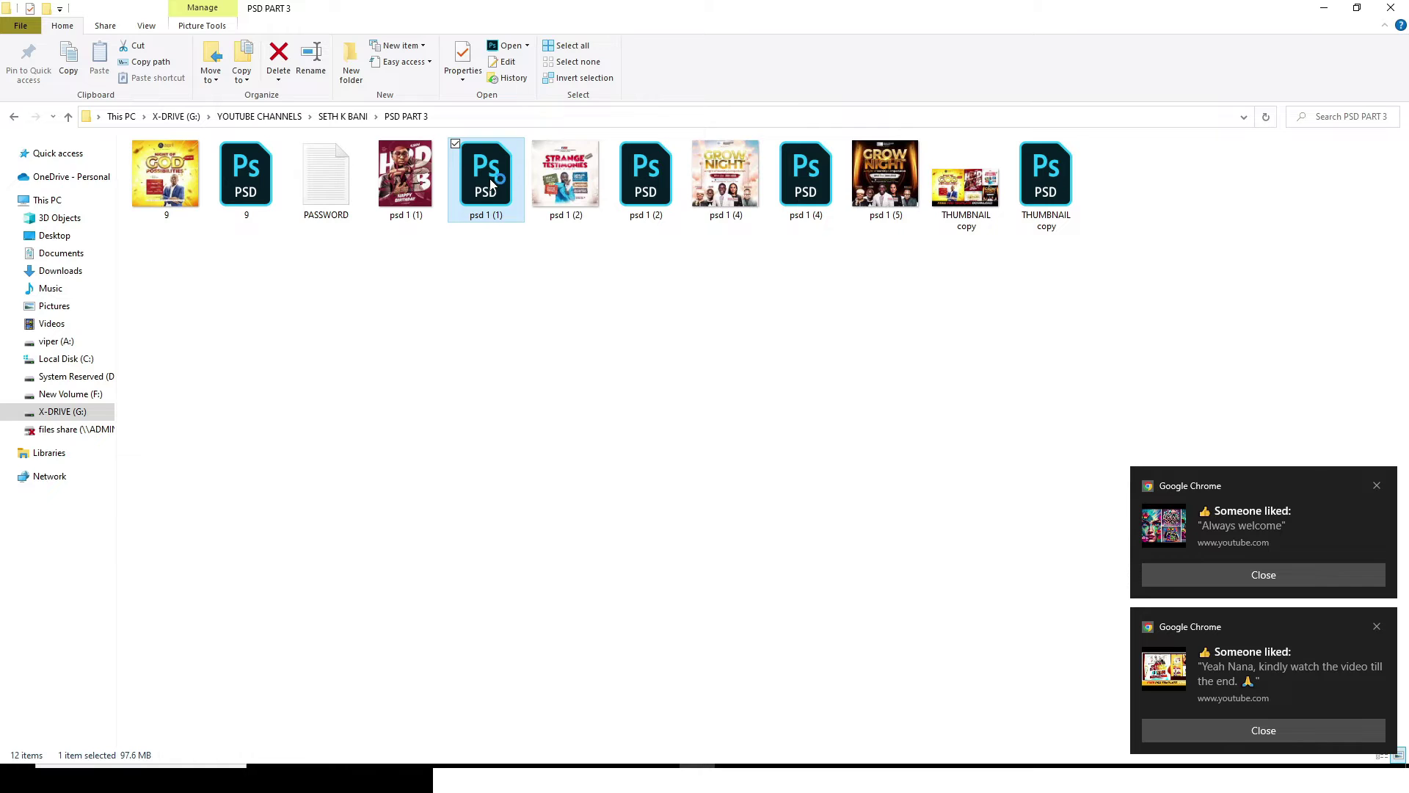
{"action": "double_click", "coordinate": [490, 184]}
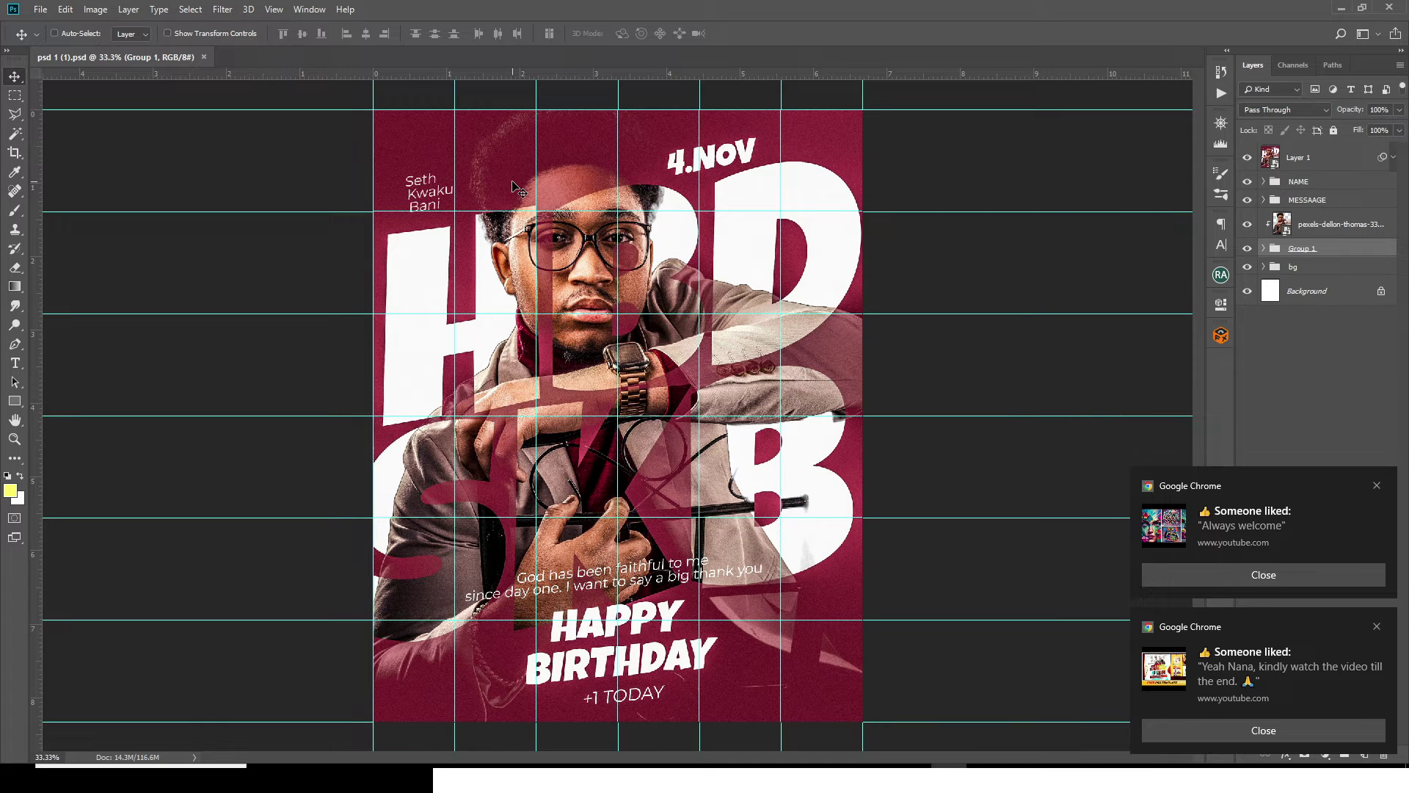
Convert the birthday flyer's portrait photo layer to a smart object
{"action": "left_click", "coordinate": [1310, 229]}
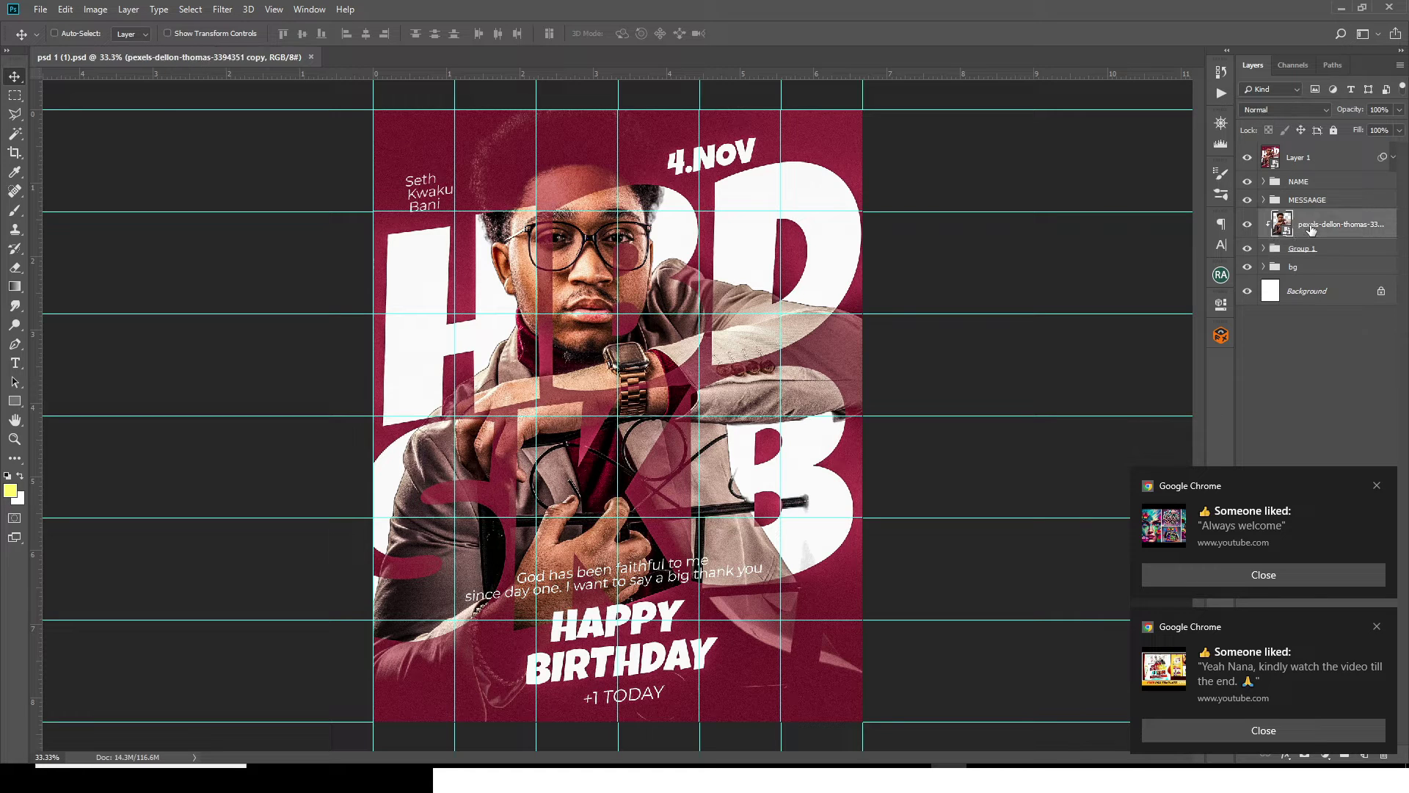
{"action": "left_click", "coordinate": [1263, 249]}
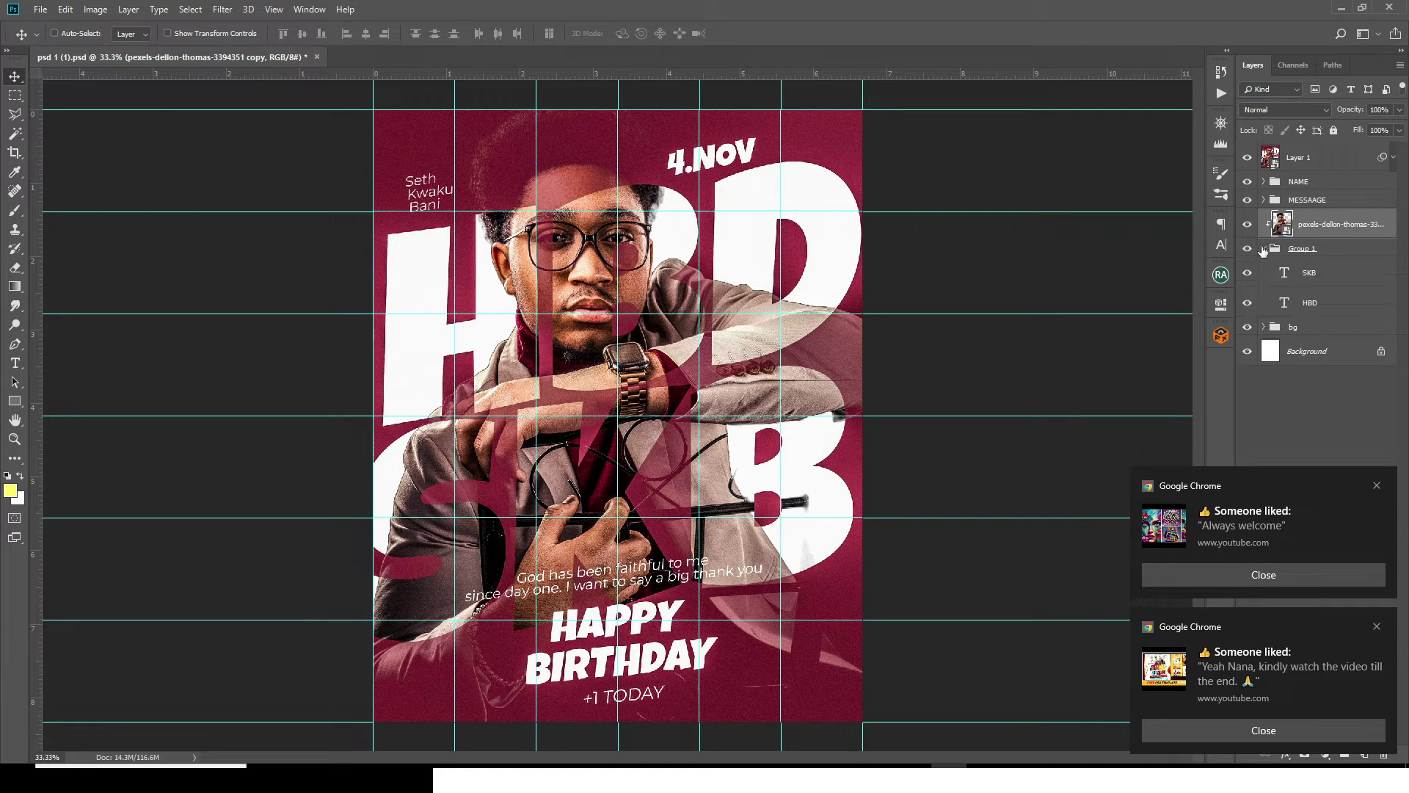
{"action": "left_click", "coordinate": [1264, 327]}
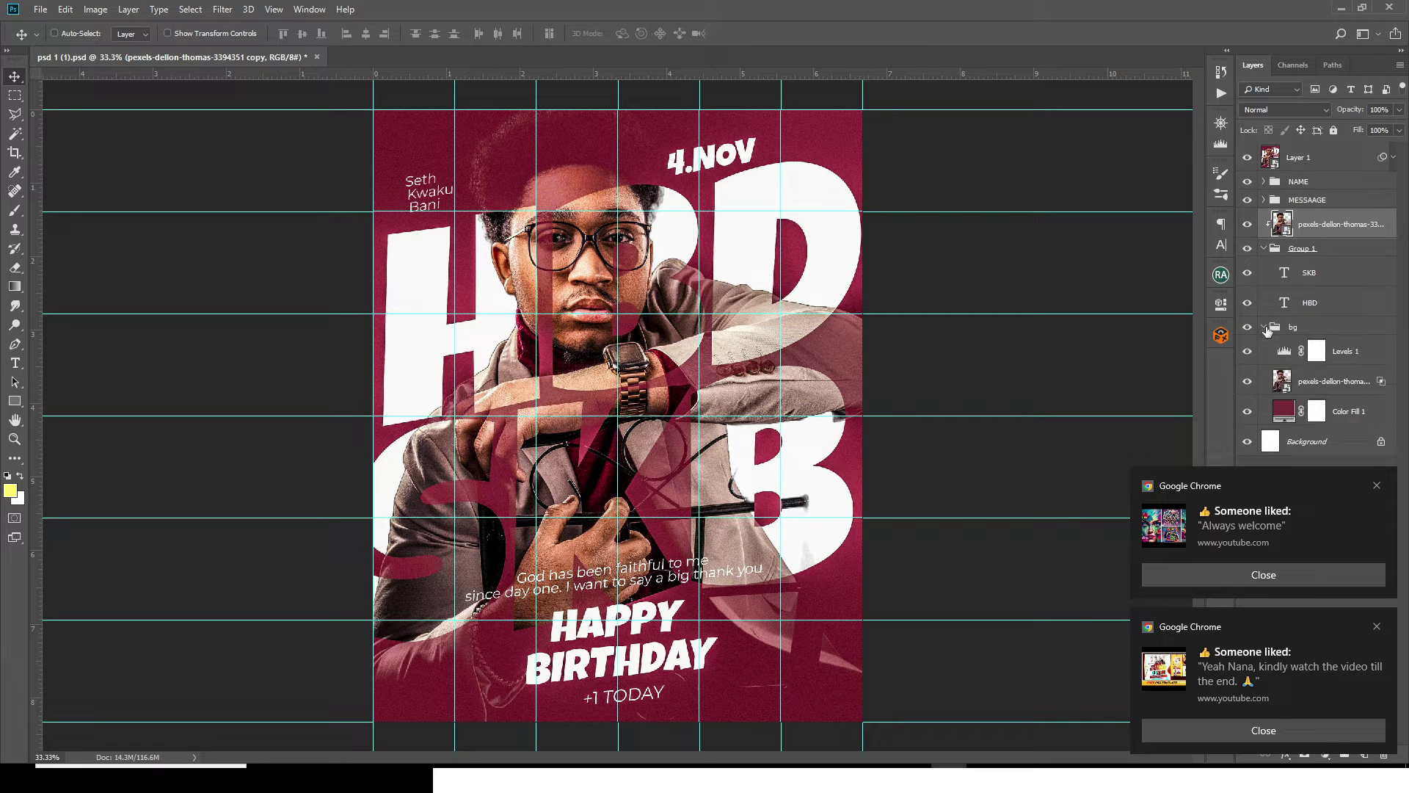
{"action": "right_click", "coordinate": [1314, 229]}
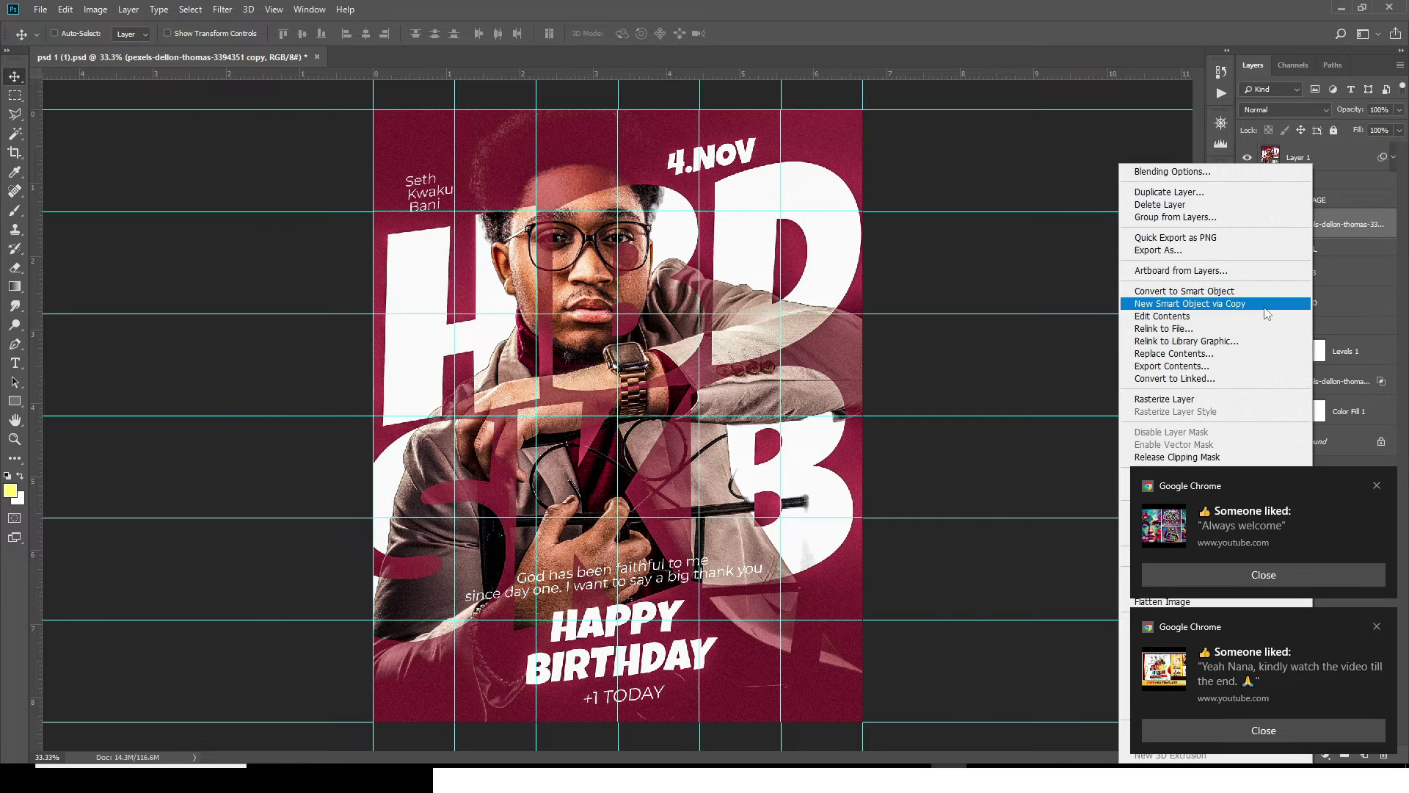
{"action": "left_click", "coordinate": [1207, 292]}
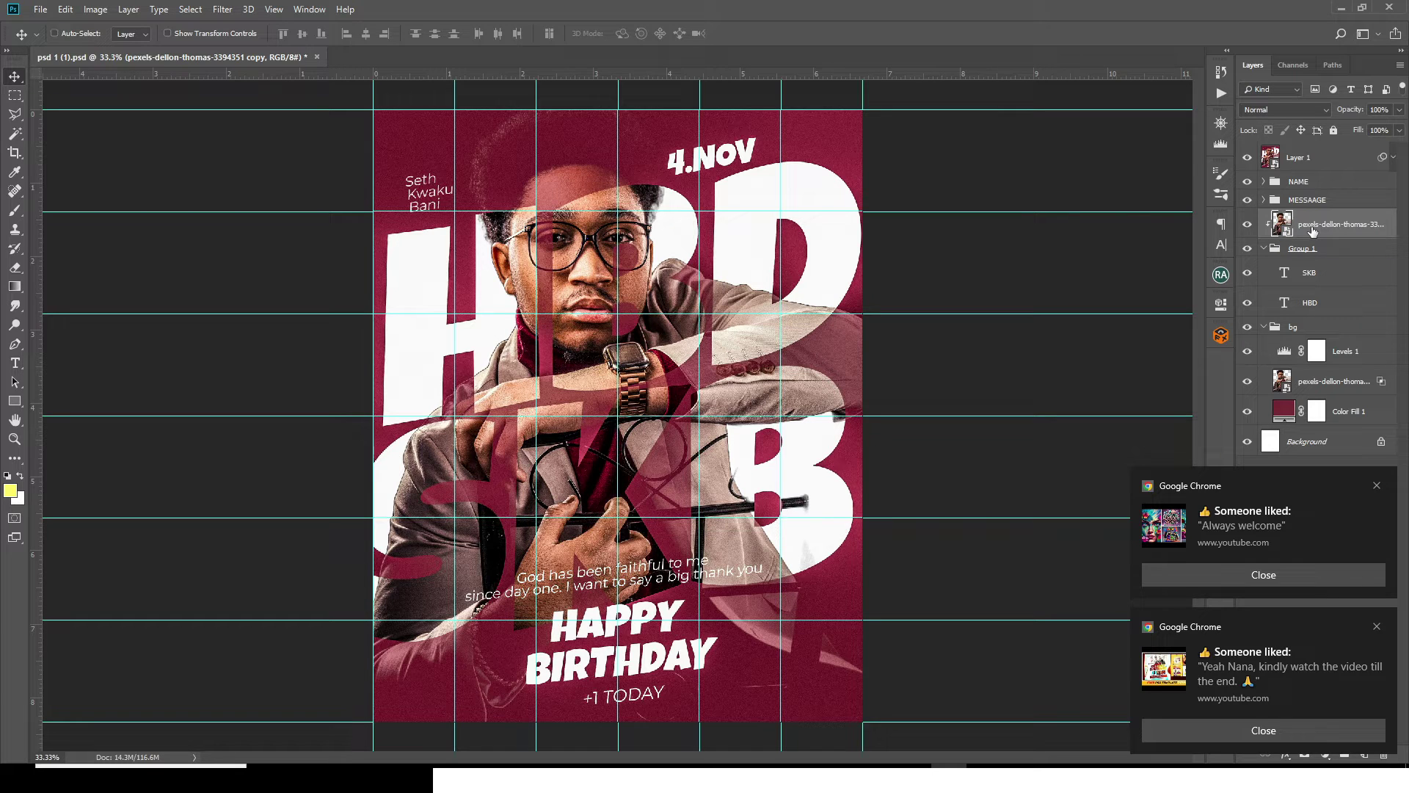
Duplicate the portrait smart object, move the copy into the bg group, and delete the other one
{"action": "key", "text": "ctrl+j"}
{"action": "left_click_drag", "start_coordinate": [1305, 228], "coordinate": [1303, 416]}
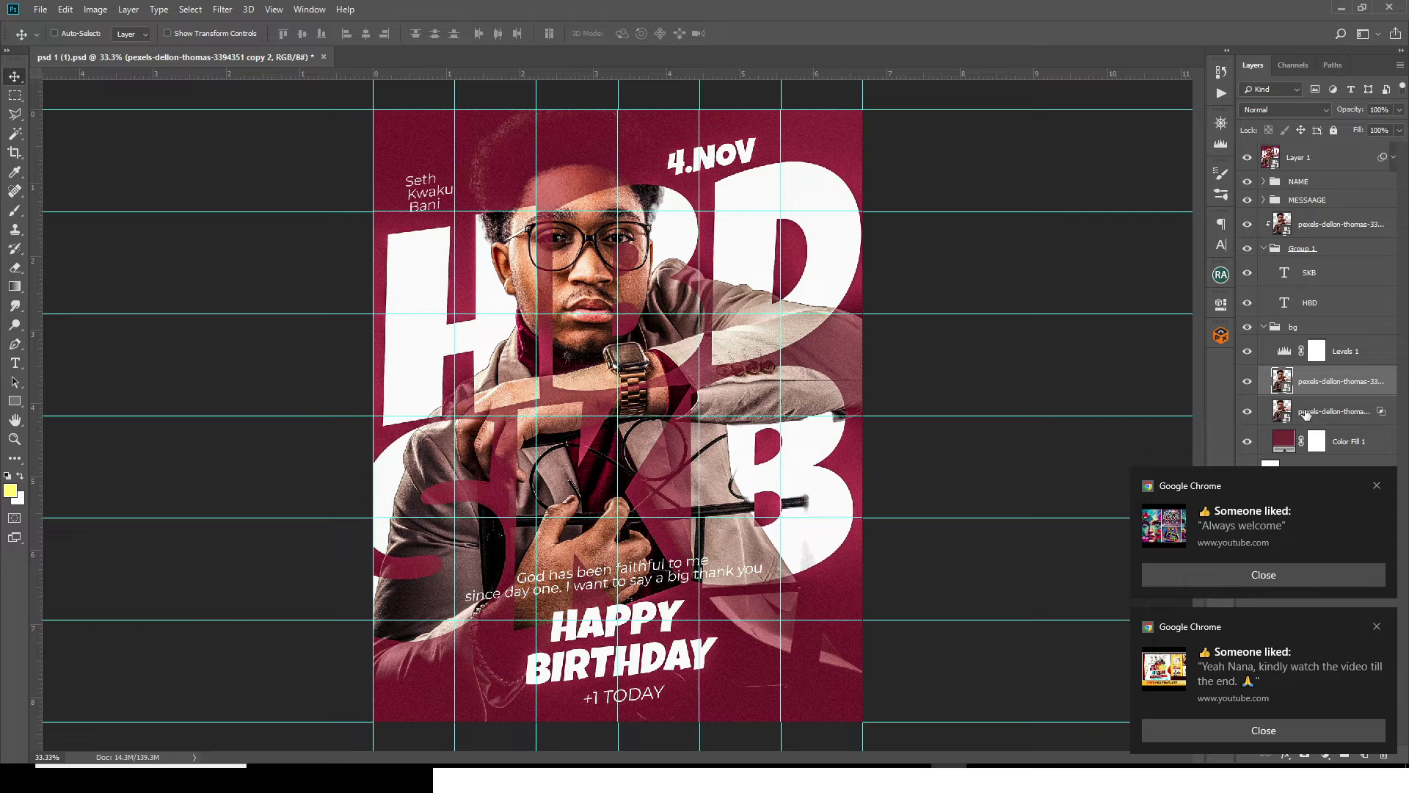
{"action": "left_click", "coordinate": [1306, 415]}
{"action": "key", "text": "Delete"}
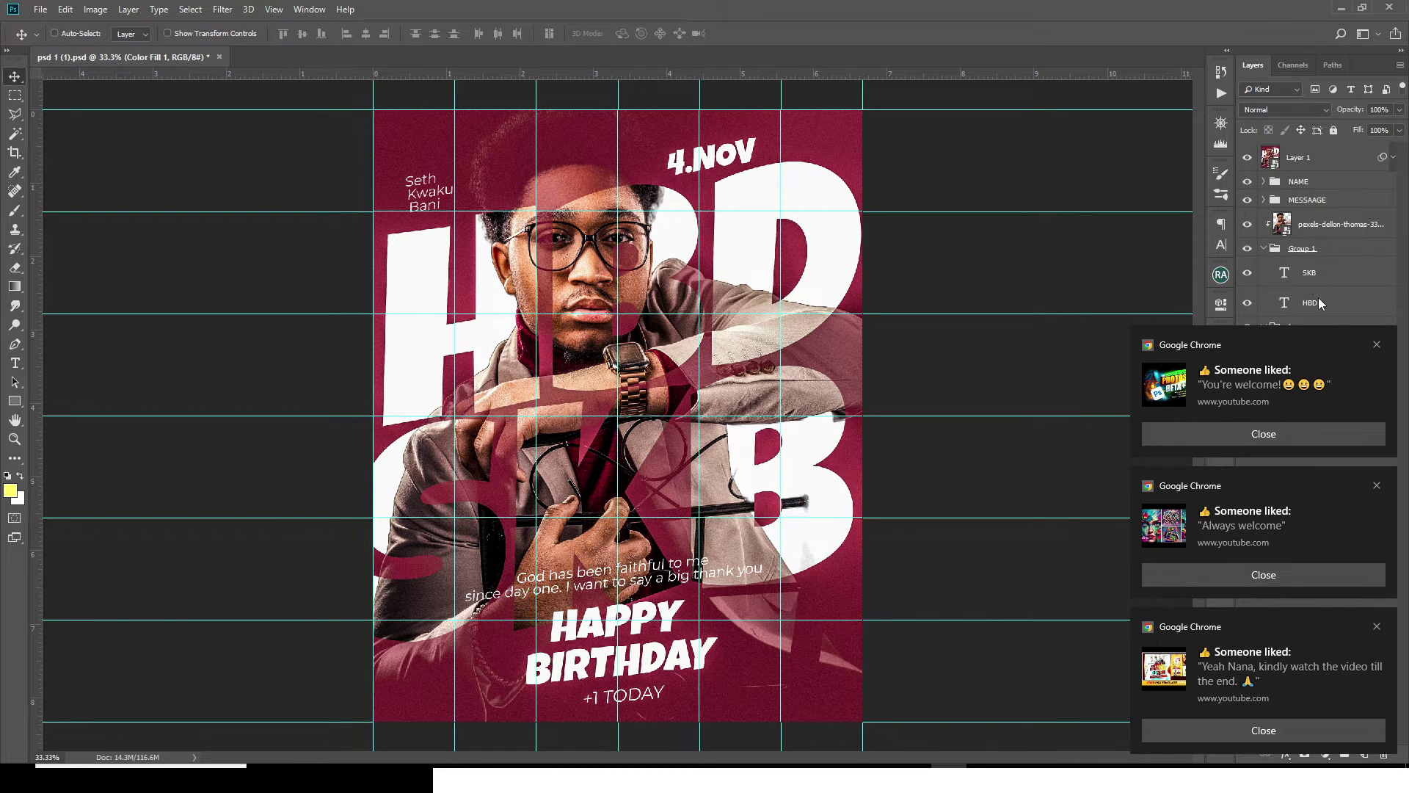
Dismiss the browser notifications, collapse the bg group, and hide the Layer 1 overlay
{"action": "left_click", "coordinate": [1378, 346]}
{"action": "left_click", "coordinate": [1378, 485]}
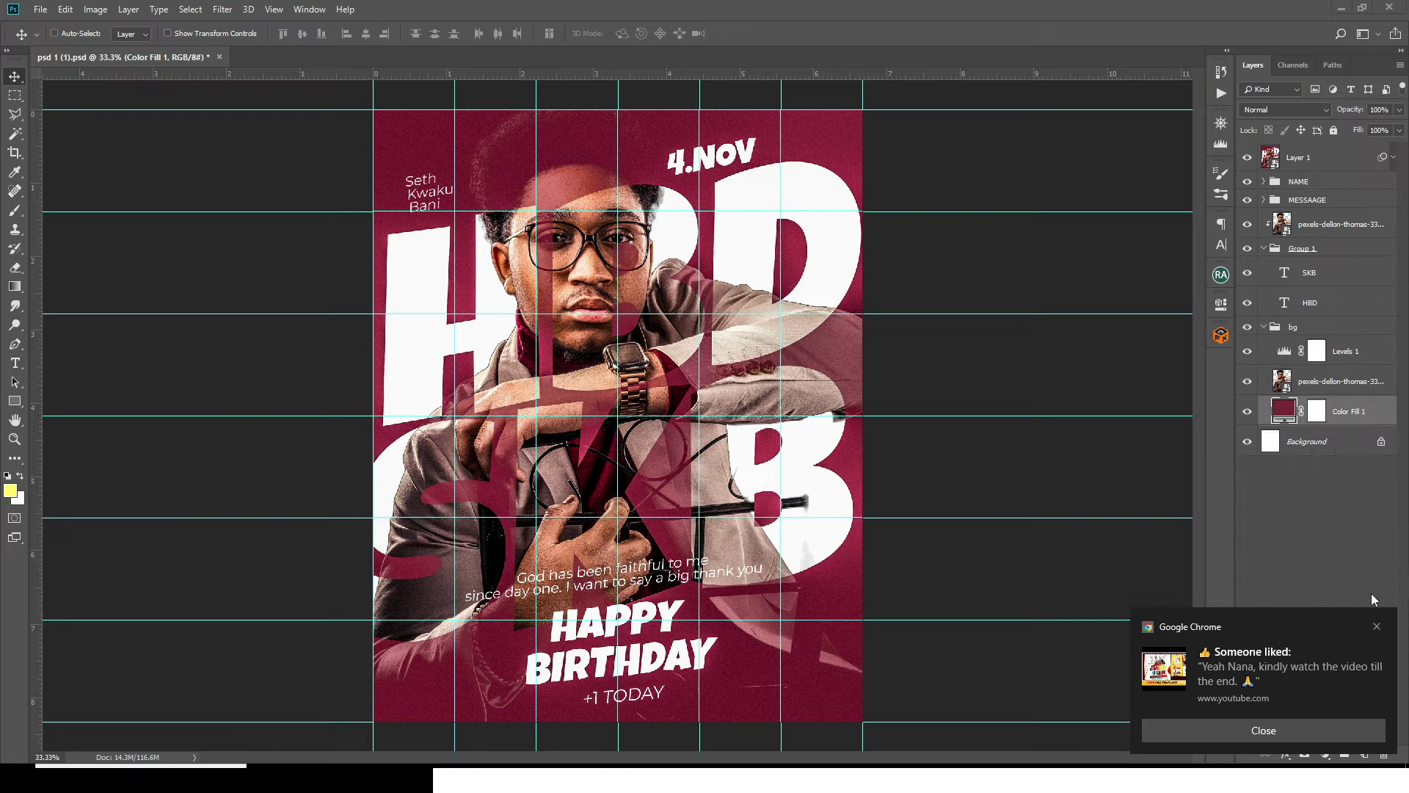
{"action": "left_click", "coordinate": [1264, 326]}
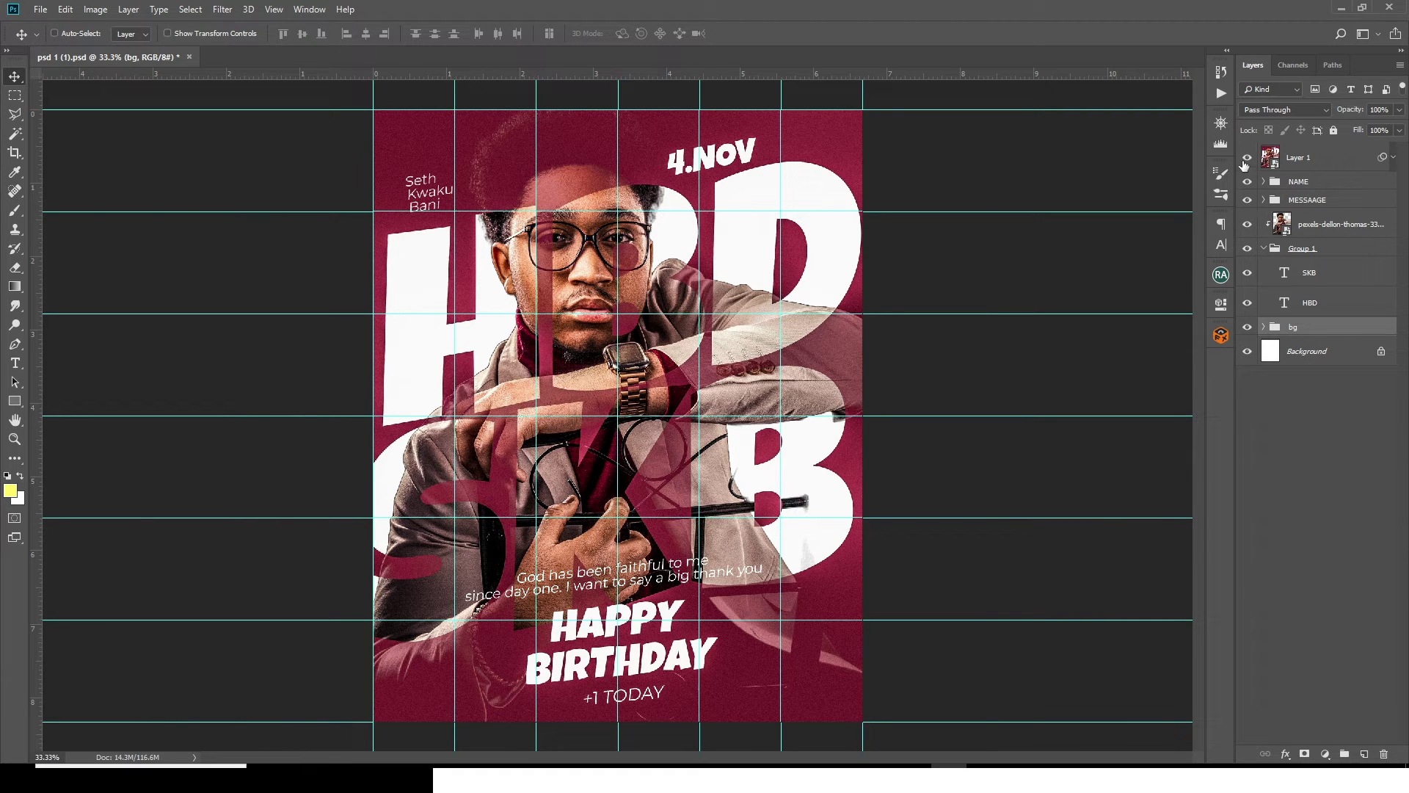
{"action": "left_click", "coordinate": [1247, 159]}
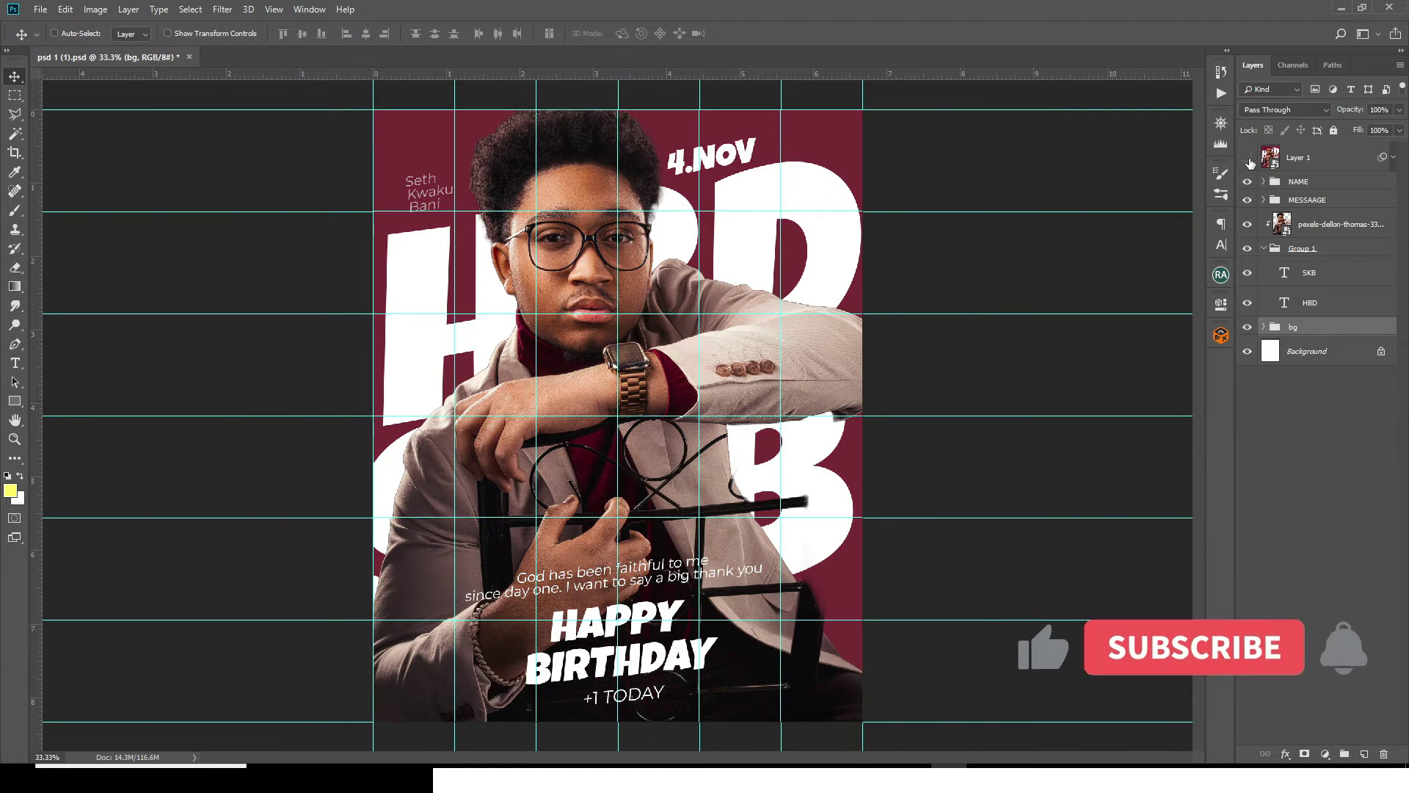
{"action": "left_click", "coordinate": [1300, 157]}
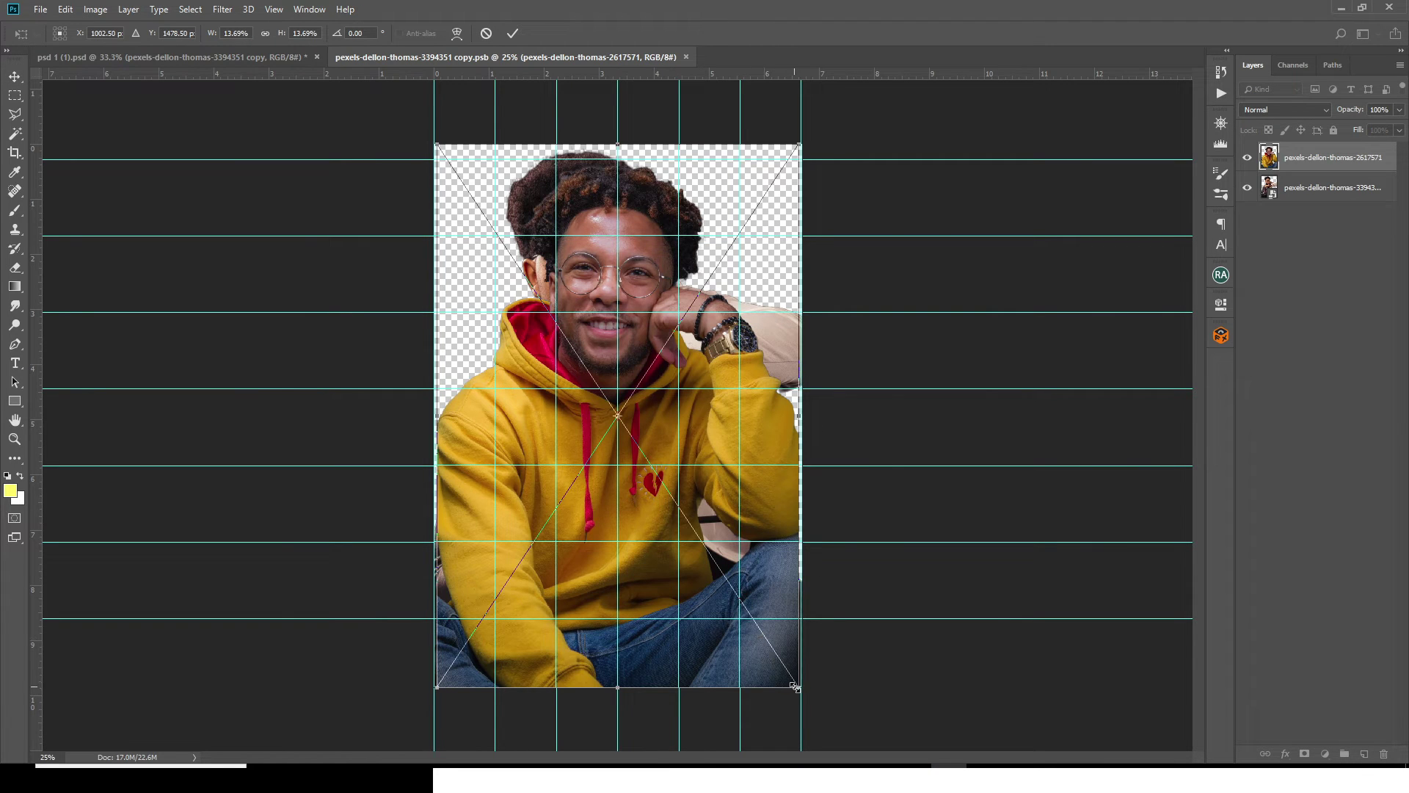
Scale the yellow-hoodie photo to 15.10%, reposition it, delete the old portrait layer, and save
{"action": "left_click_drag", "start_coordinate": [797, 688], "coordinate": [817, 714]}
{"action": "left_click_drag", "start_coordinate": [631, 522], "coordinate": [616, 512]}
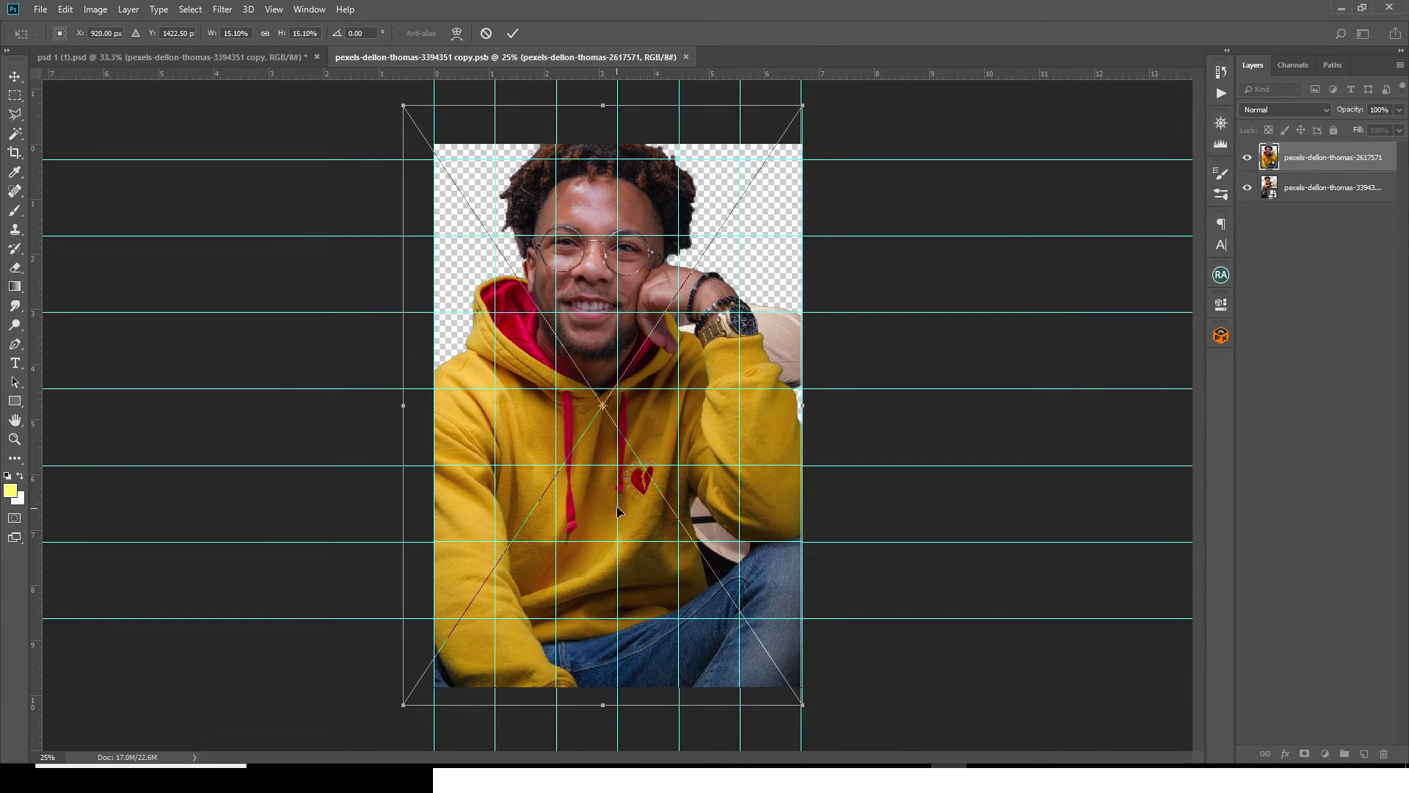
{"action": "key", "text": "Return"}
{"action": "left_click", "coordinate": [1307, 189]}
{"action": "key", "text": "Delete"}
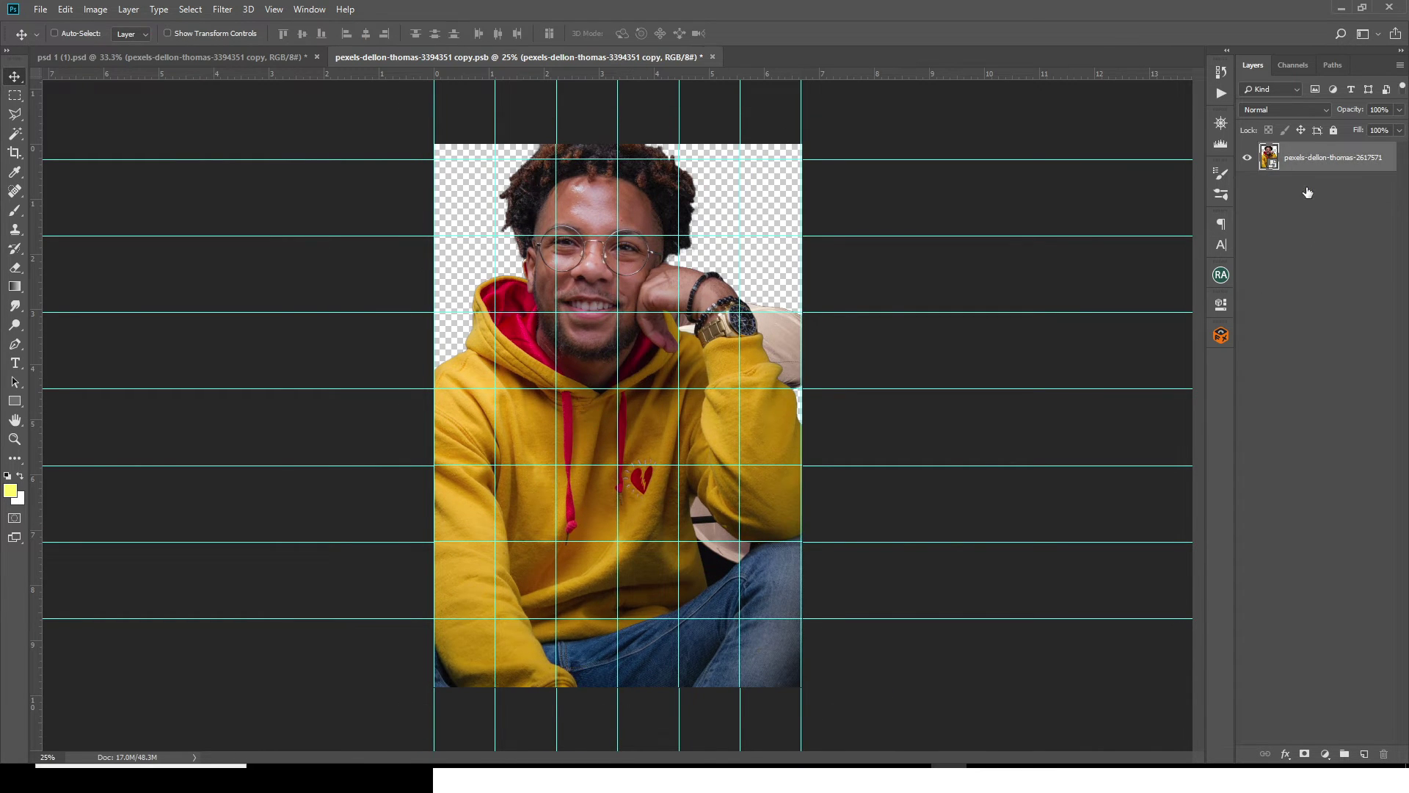
{"action": "key", "text": "ctrl+s"}
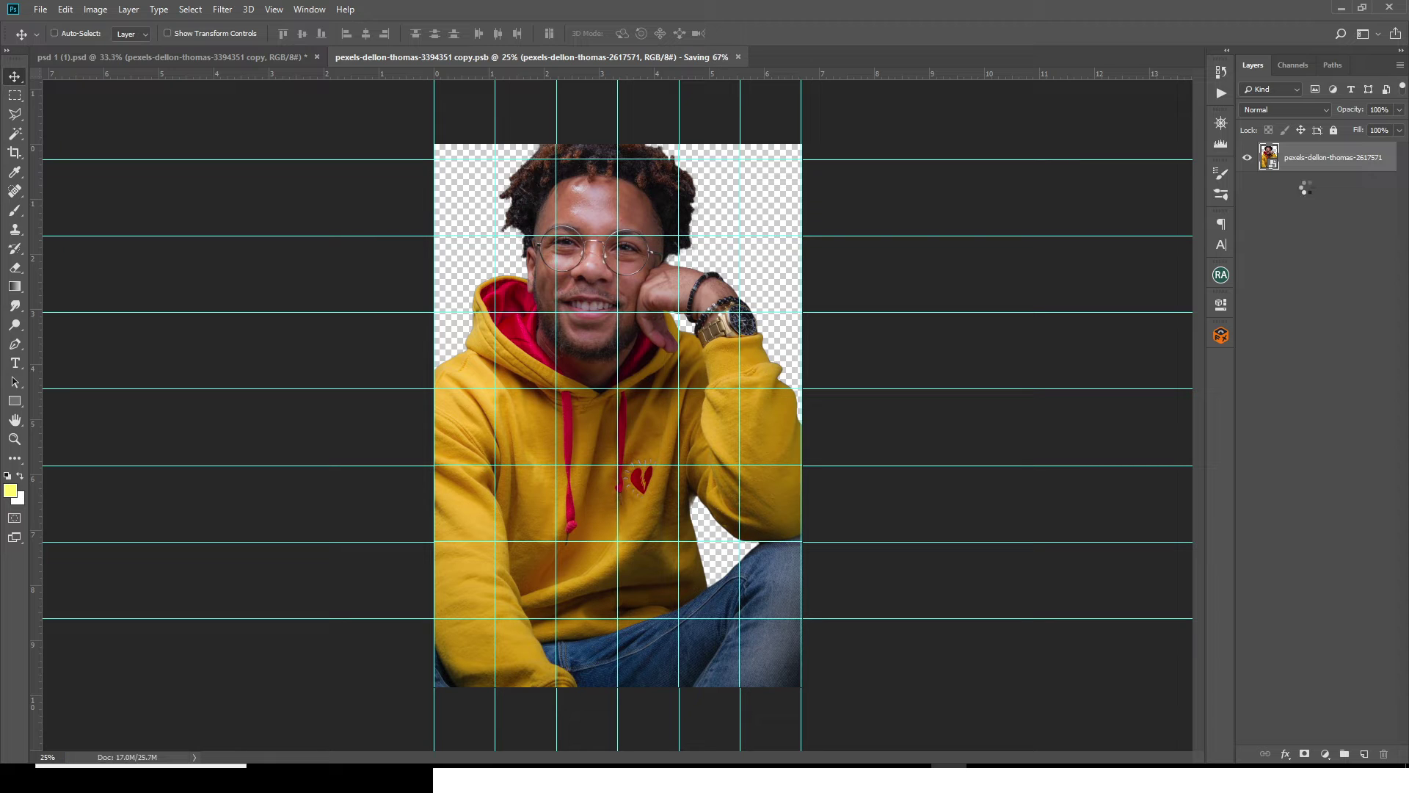
Close the Layer 11.psb tab and set the portrait layer's opacity to 65%
{"action": "left_click", "coordinate": [687, 57]}
{"action": "left_click", "coordinate": [1399, 109]}
{"action": "left_click_drag", "start_coordinate": [1395, 130], "coordinate": [1377, 136]}
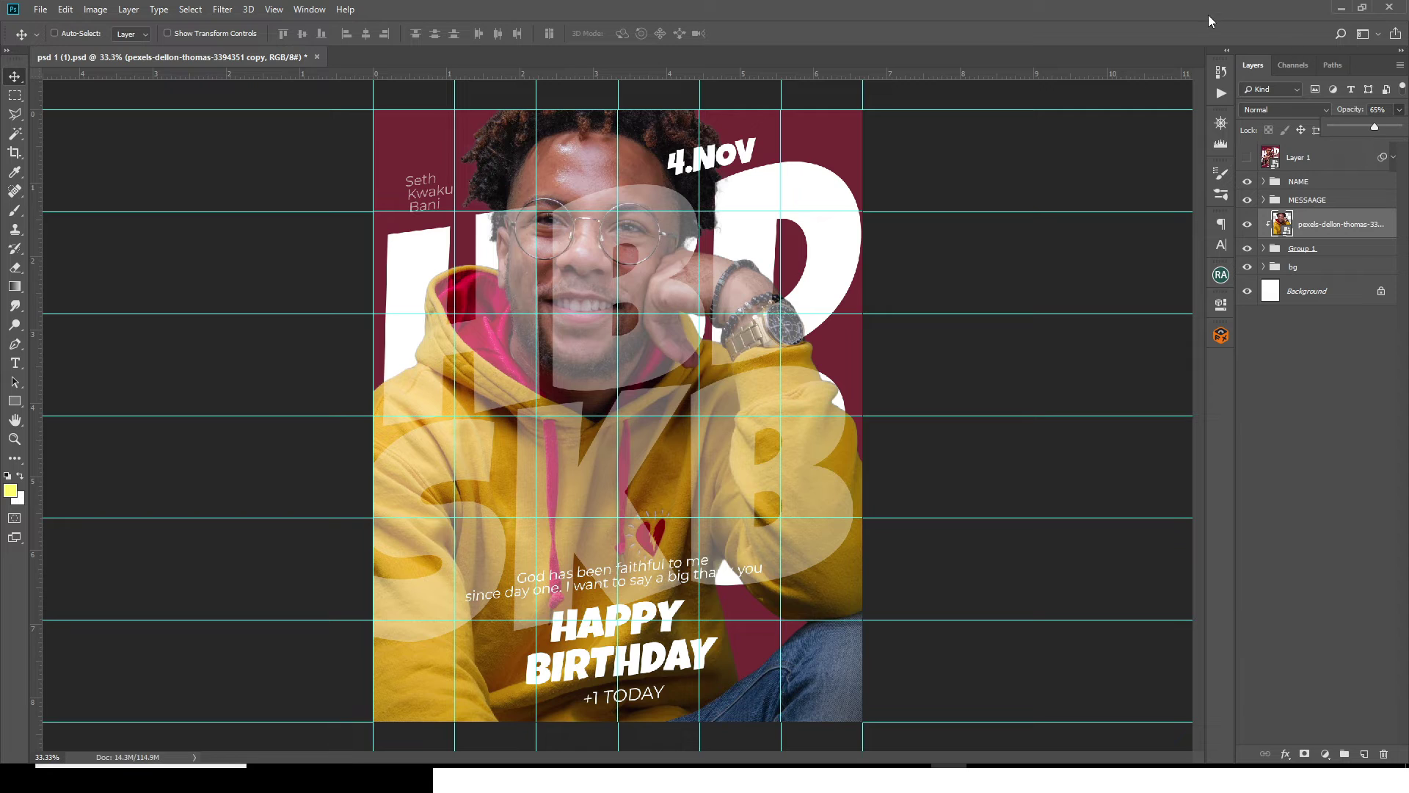
{"action": "left_click", "coordinate": [1292, 187]}
With the NAME group selected, stamp all visible layers into a merged Layer 2 (Ctrl+Alt+Shift+E)
{"action": "left_click", "coordinate": [1298, 186]}
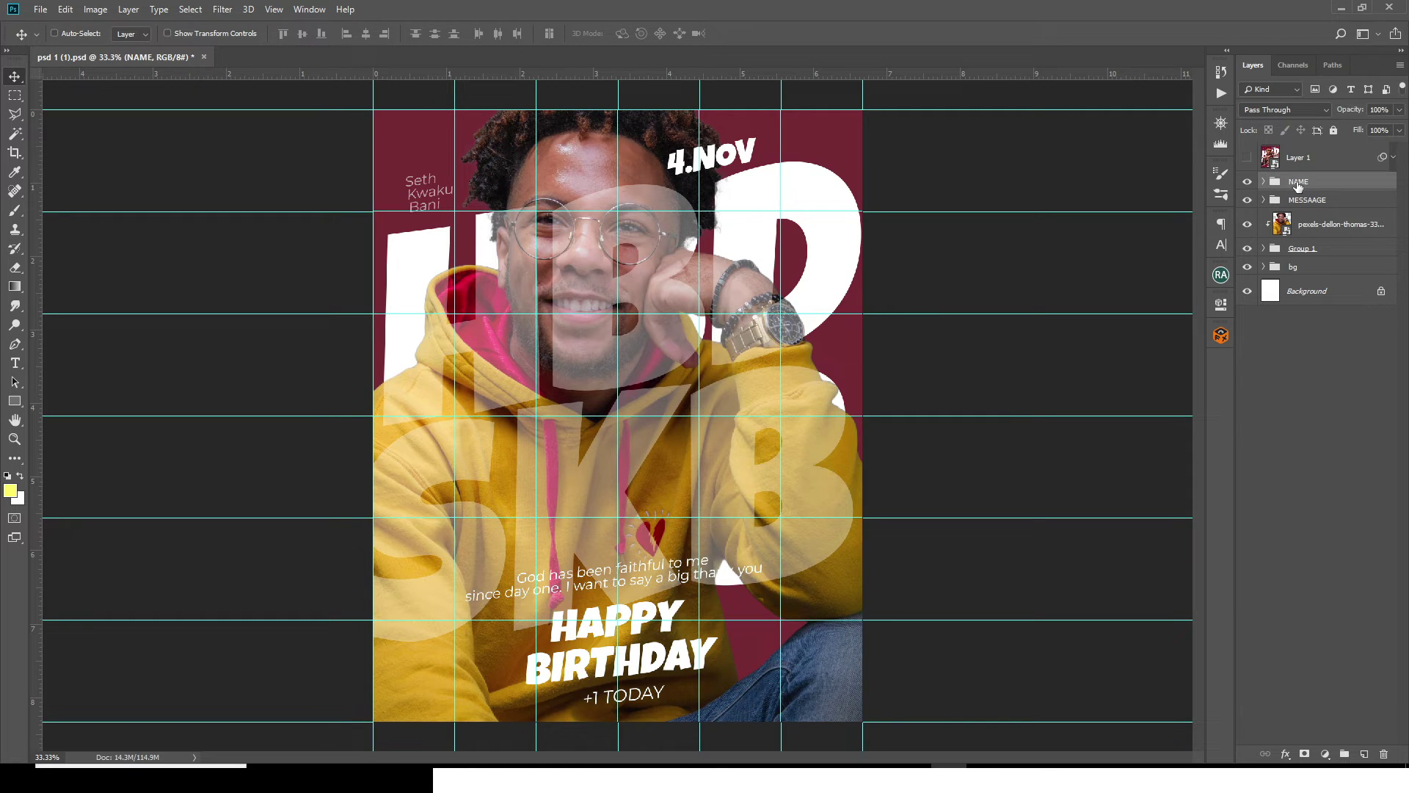
{"action": "key", "text": "ctrl+alt+shift+e"}
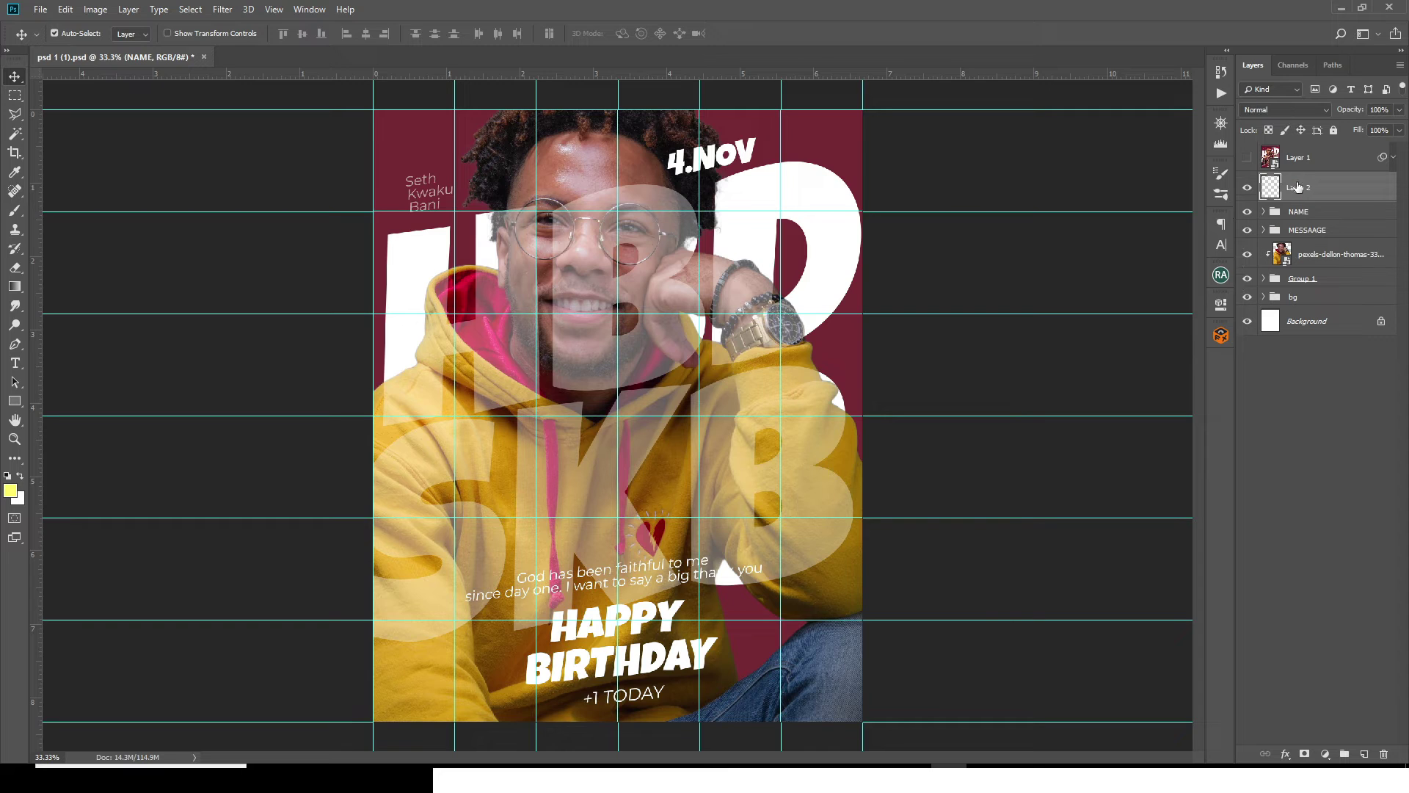
{"action": "key", "text": "ctrl"}
Hide Layer 2, open Layer 1's smart object, delete Layers 1 and 2 leaving Layer 3, and save
{"action": "left_click", "coordinate": [1247, 189]}
{"action": "double_click", "coordinate": [1271, 167]}
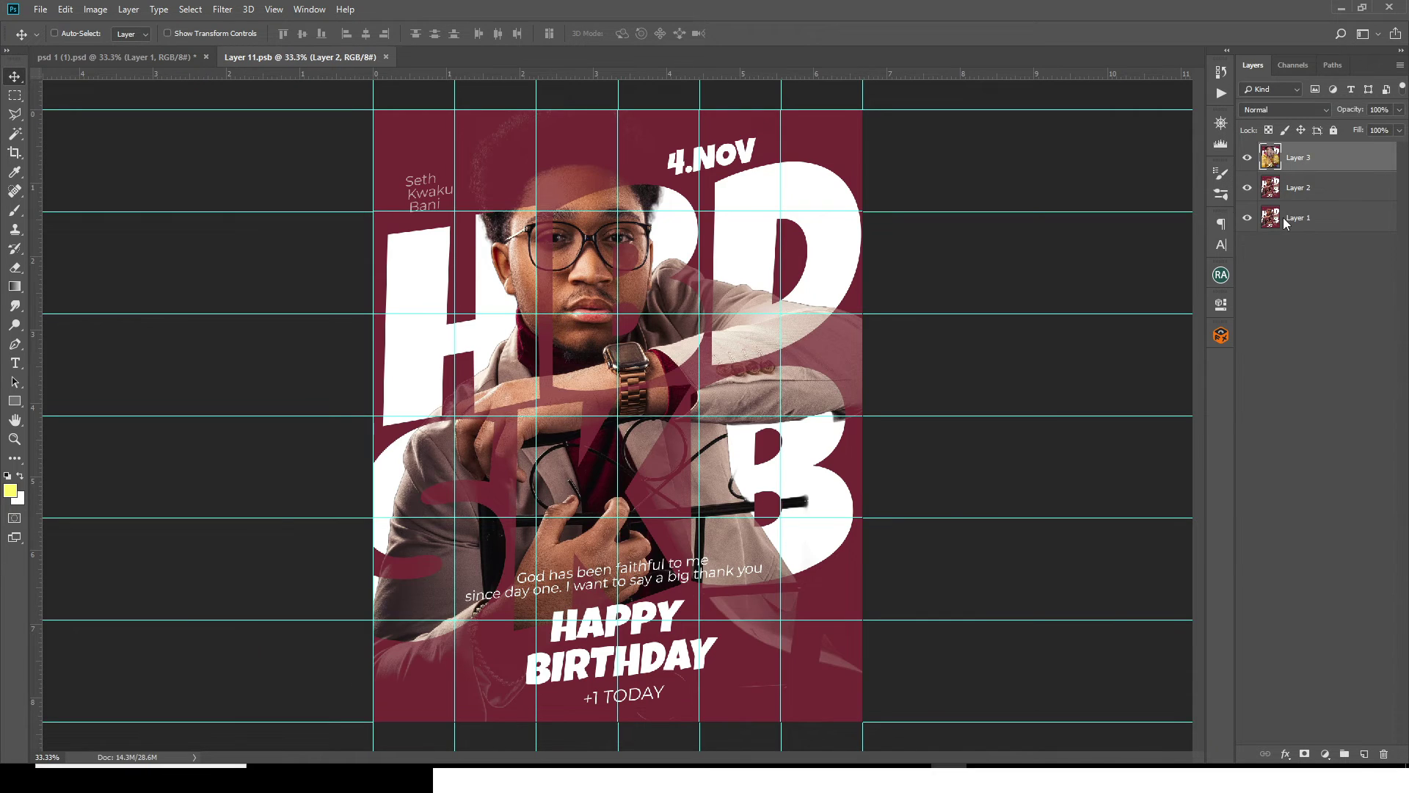
{"action": "left_click", "coordinate": [1296, 190]}
{"action": "key", "text": "Delete"}
{"action": "key", "text": "Delete"}
{"action": "key", "text": "ctrl+s"}
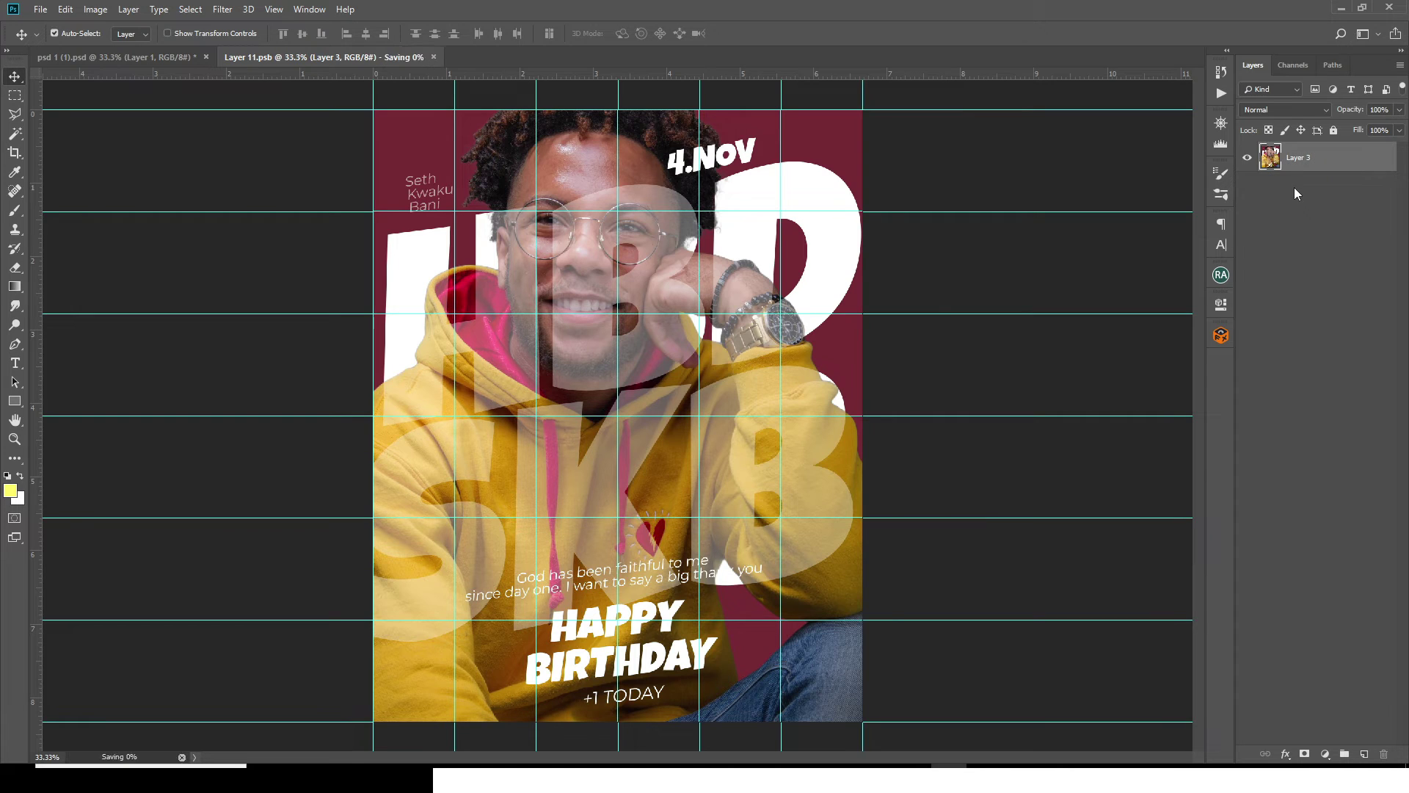